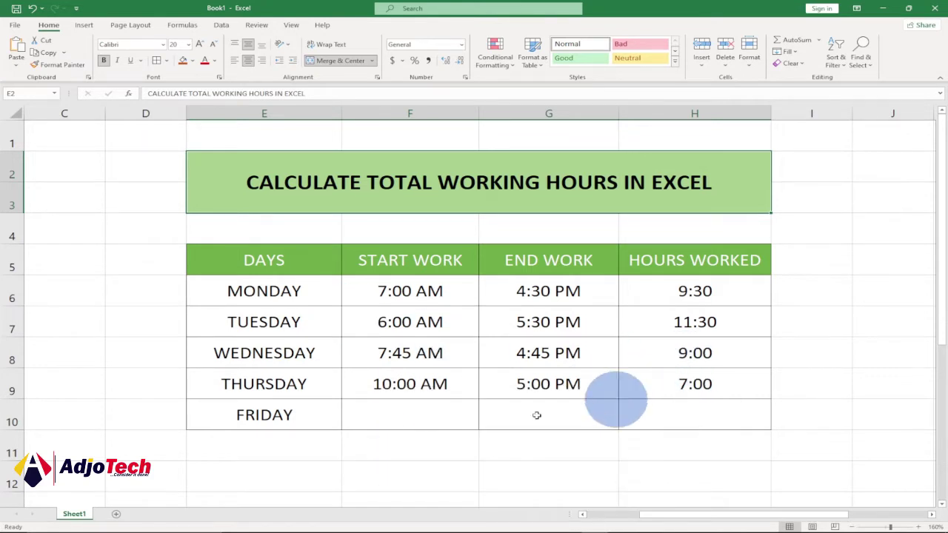
Step: Enter 8:00 AM as Friday's start time in the working-hours table
click(416, 419)
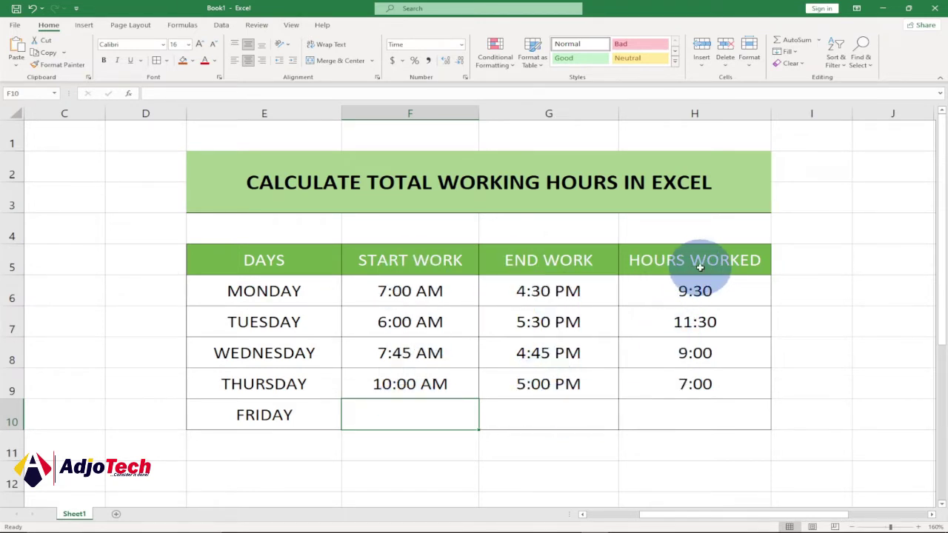
click(691, 412)
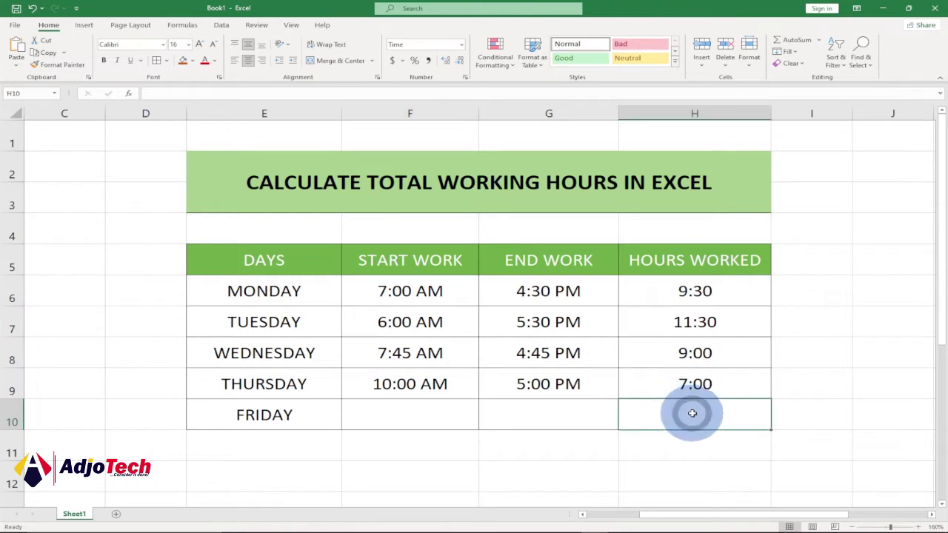
click(399, 417)
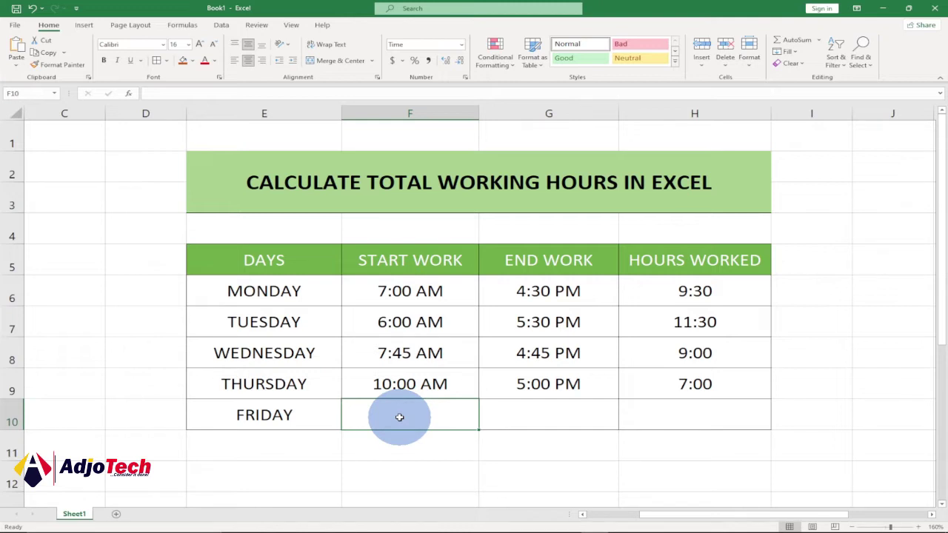
text(8:)
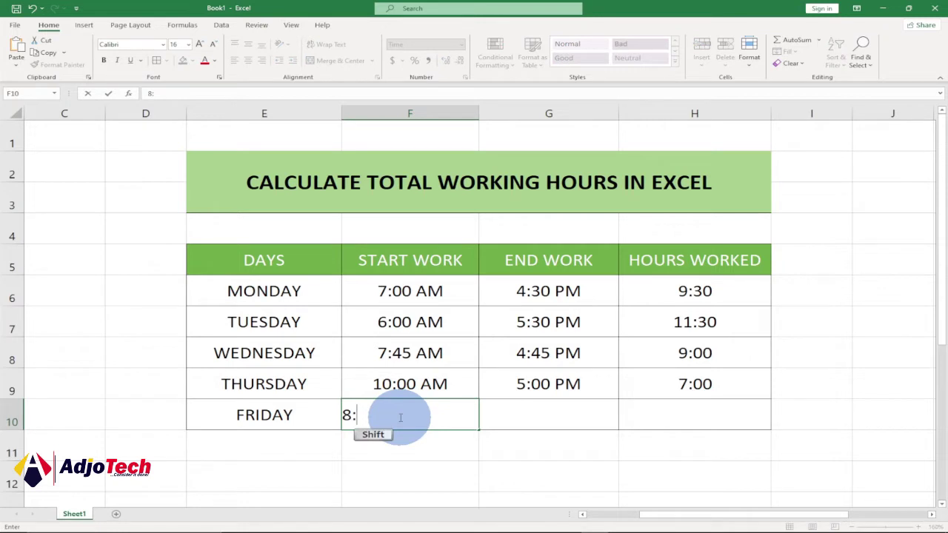
text(00 AM)
key(Return)
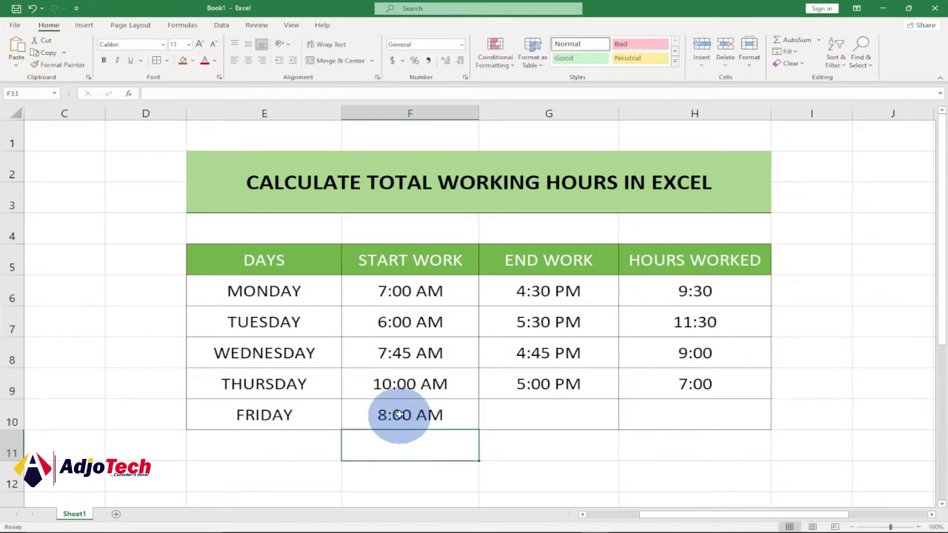
Step: Enter 16:00 as Friday's end time and check the formula in Friday's hours-worked cell
click(554, 409)
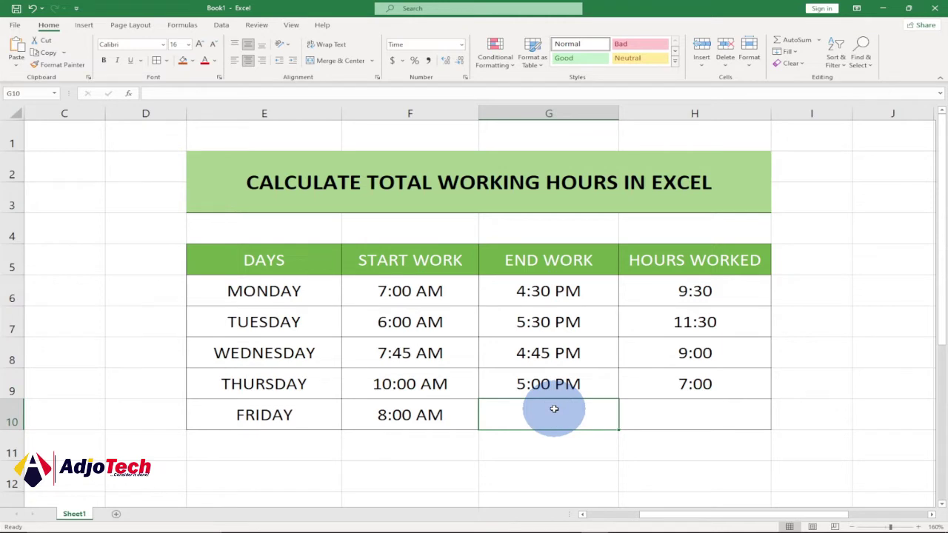
text(16:00)
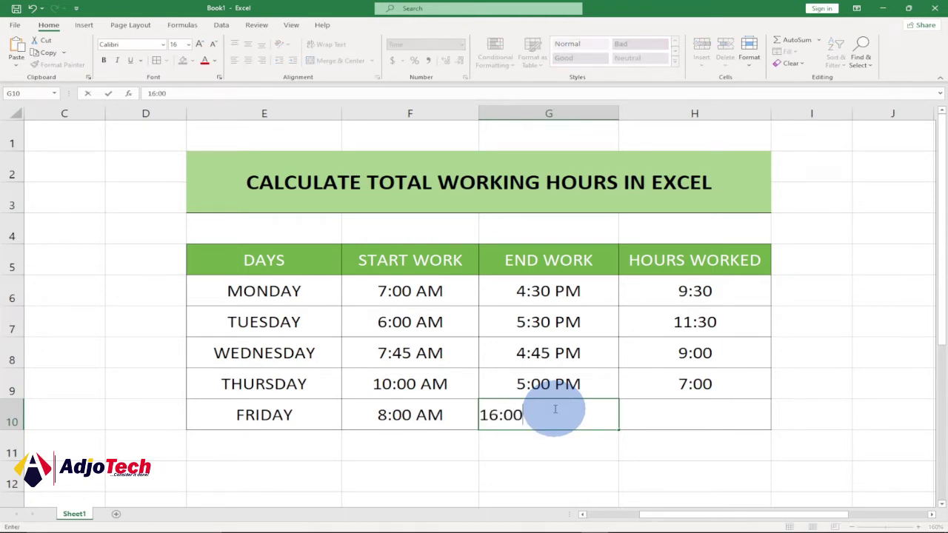
key(Return)
click(709, 411)
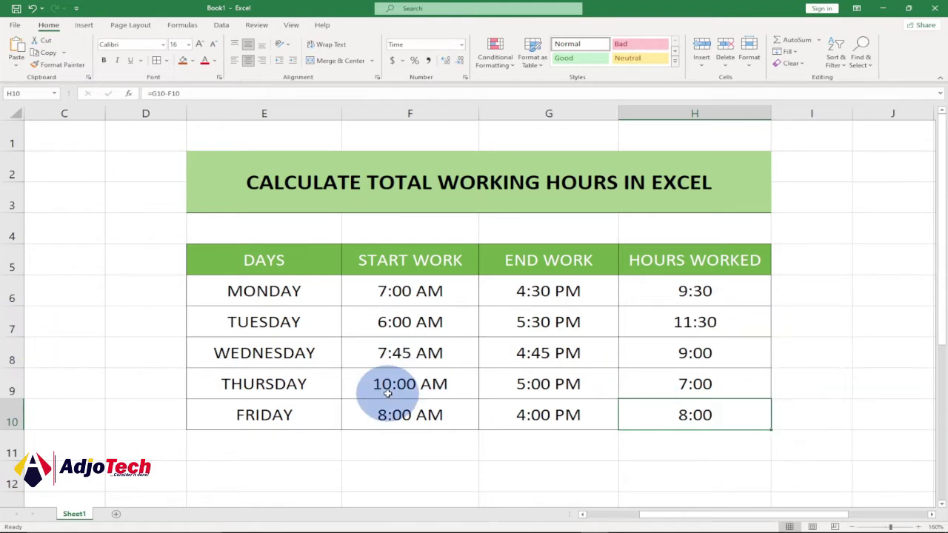
Step: Clear all entries below the table headers in E6:H10, keeping the header row
drag(229, 294, 676, 411)
key(Delete)
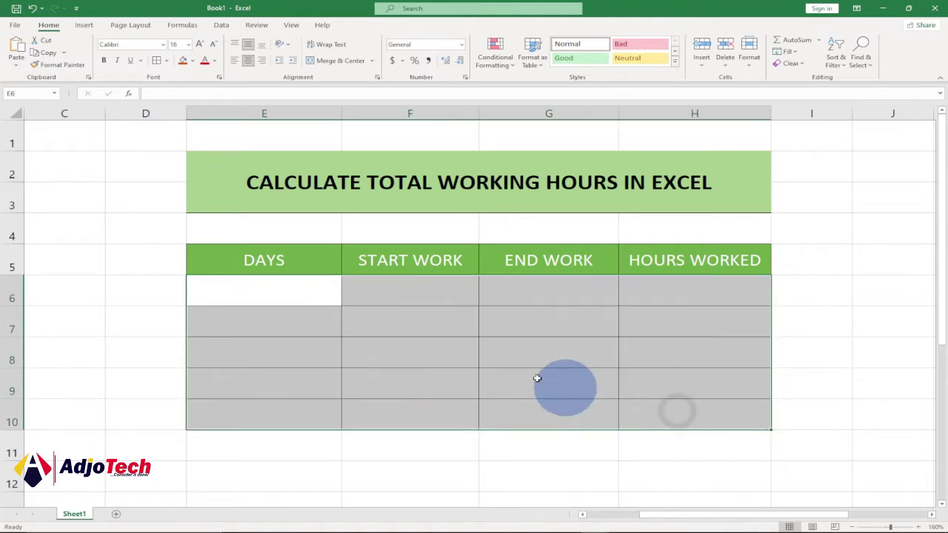
click(412, 323)
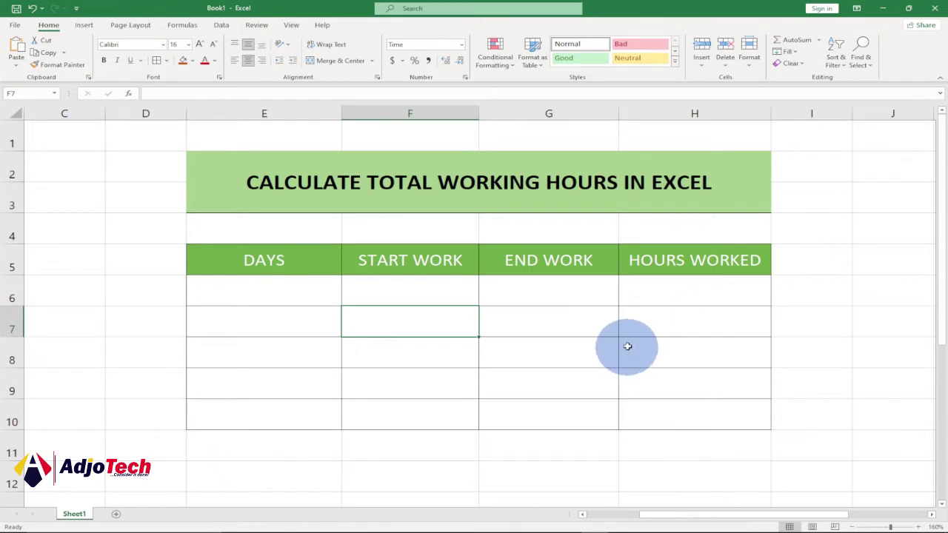
Step: Enter MONDAY in the first DAYS cell, E6, and autofill the weekdays down to FRIDAY in E10
click(255, 293)
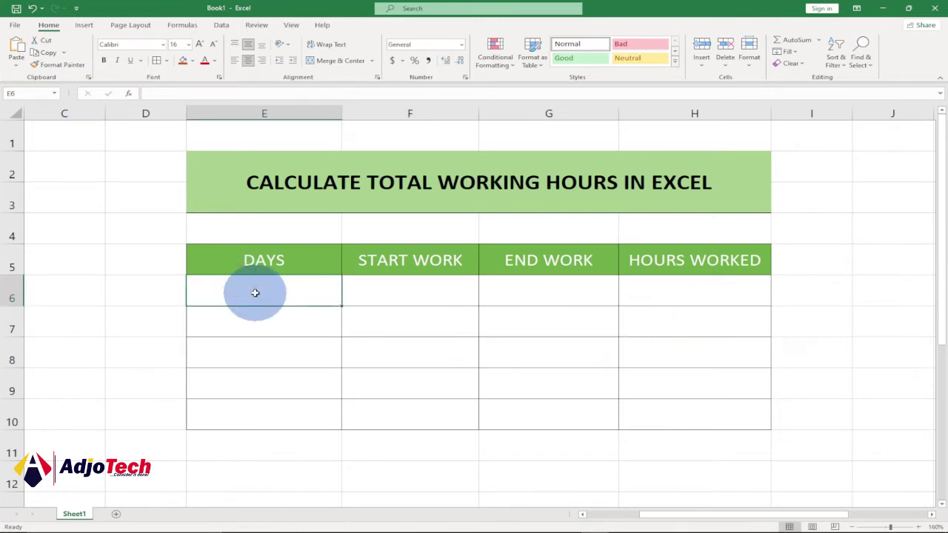
text(MONDA)
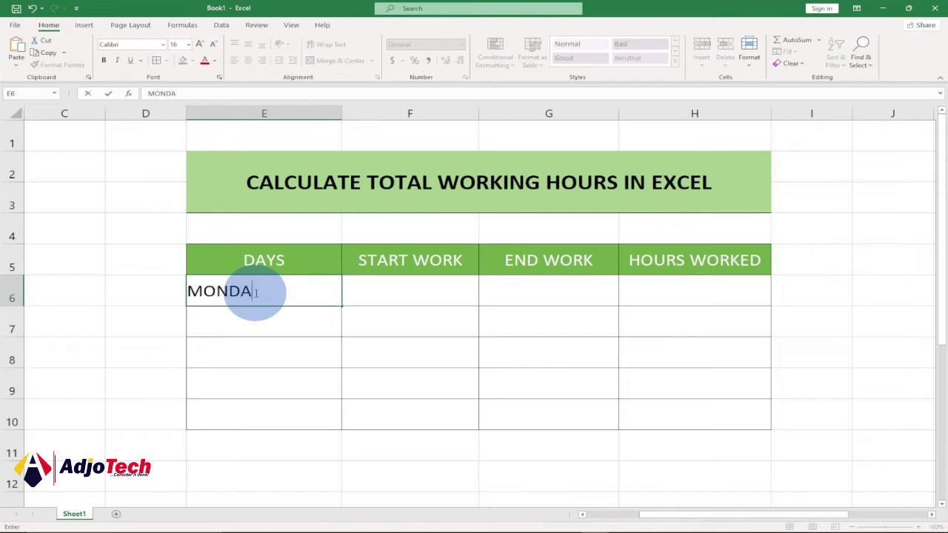
key(Return)
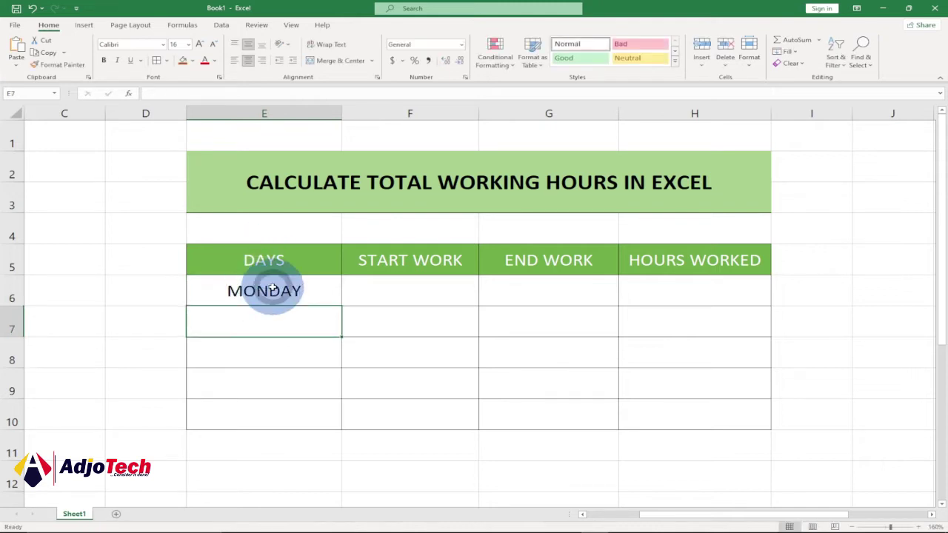
click(299, 291)
drag(340, 305, 337, 416)
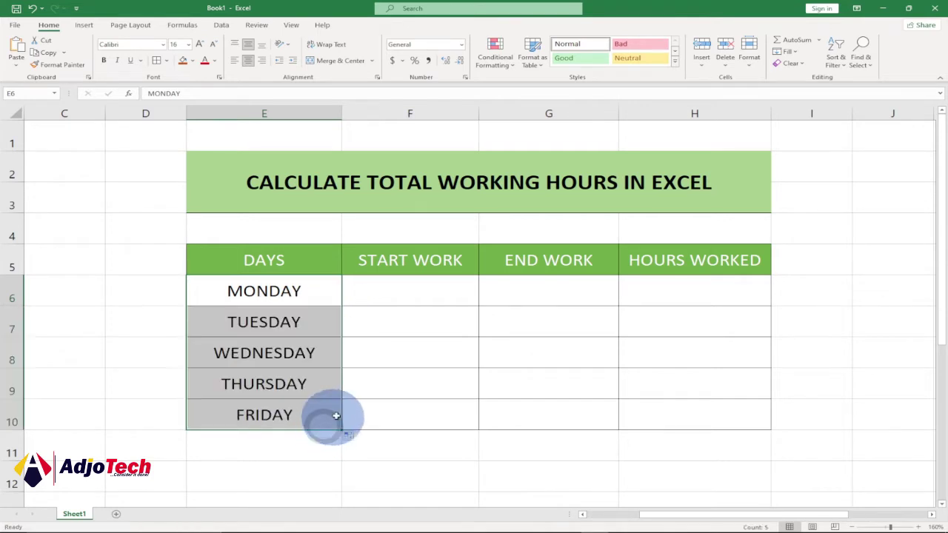
click(410, 297)
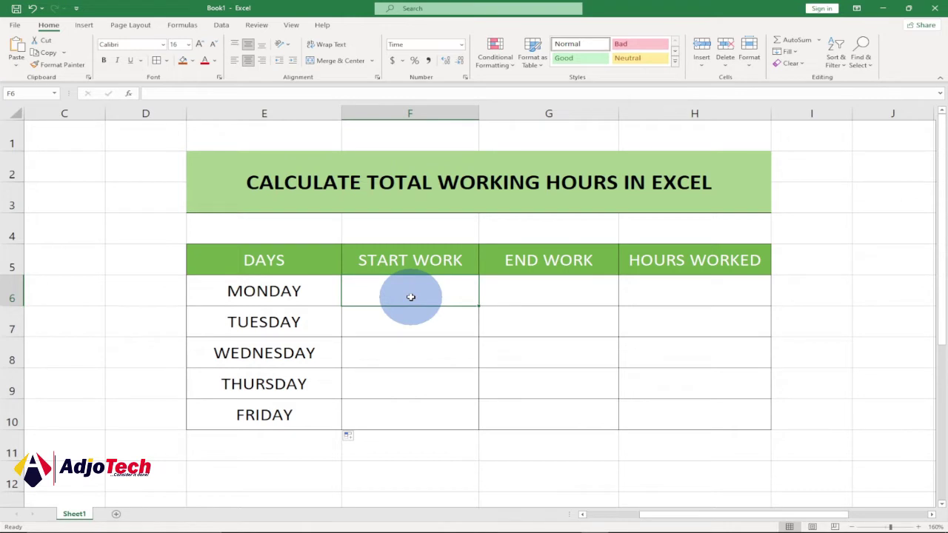
drag(408, 290, 518, 411)
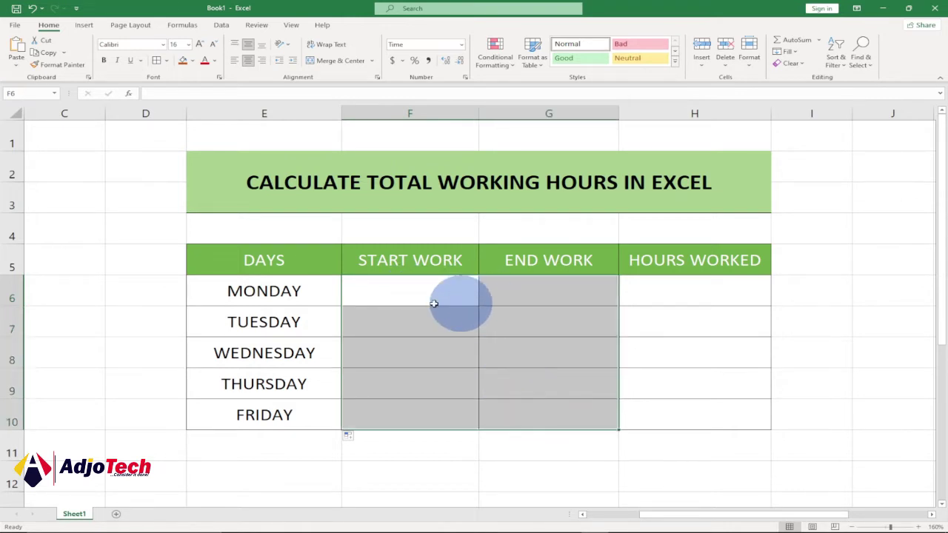
right_click(518, 292)
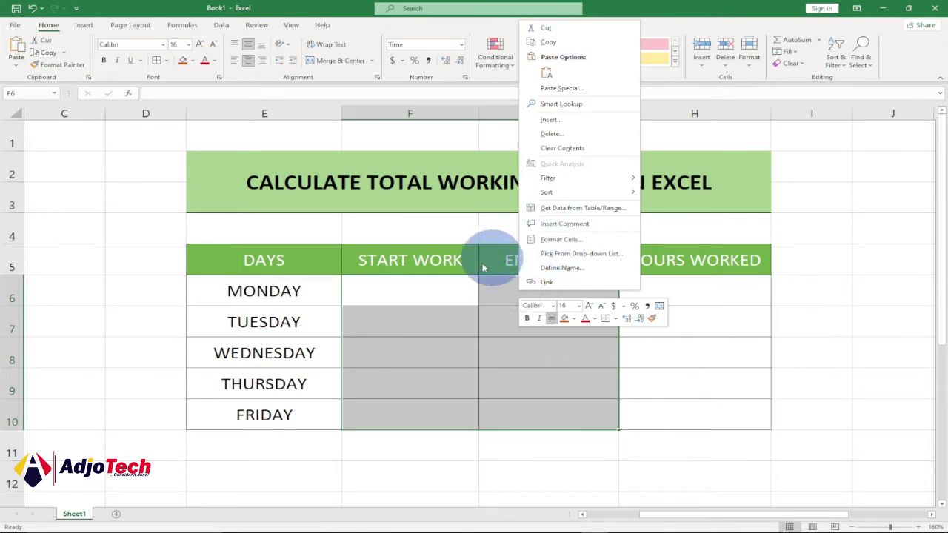
click(442, 297)
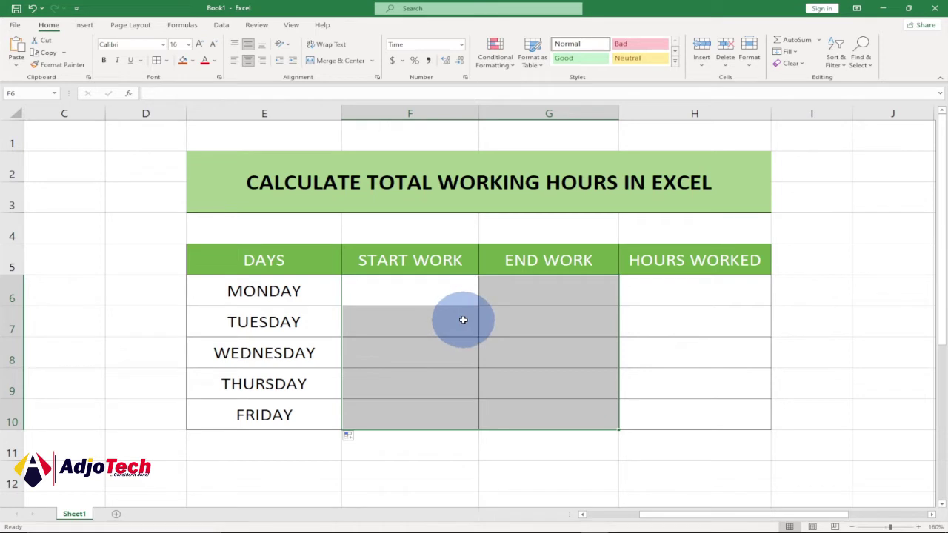
Step: Format the START WORK and END WORK cells F6:G10 with the Time category's 1:30 PM type
click(422, 297)
drag(444, 319, 520, 408)
right_click(507, 321)
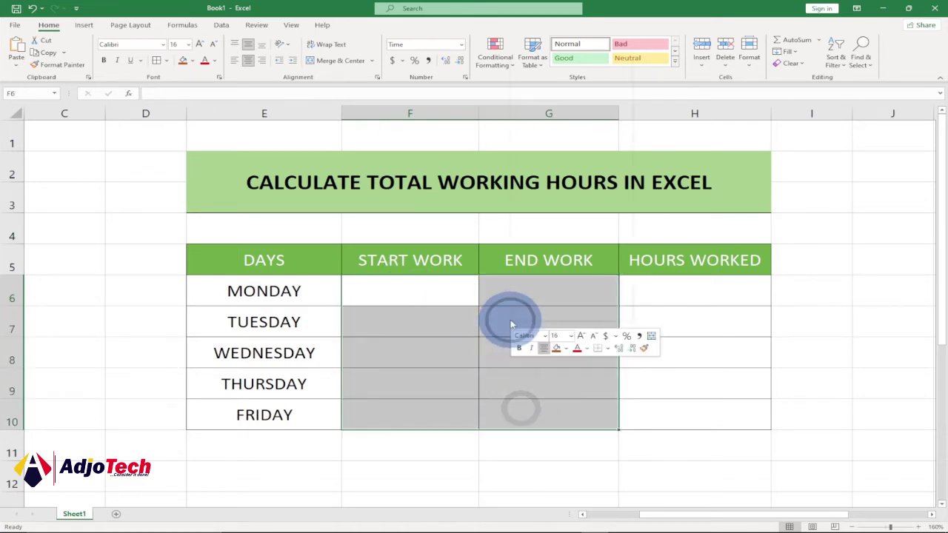
click(541, 270)
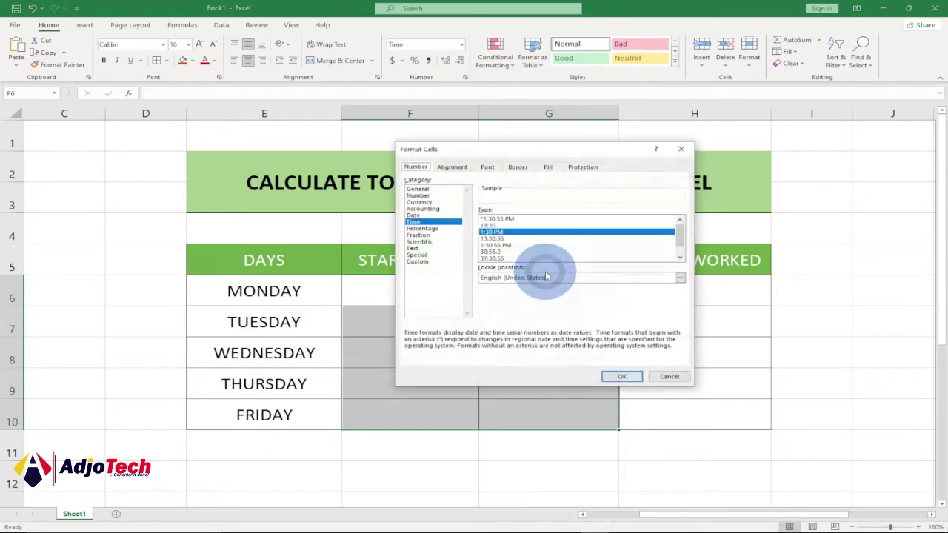
click(498, 233)
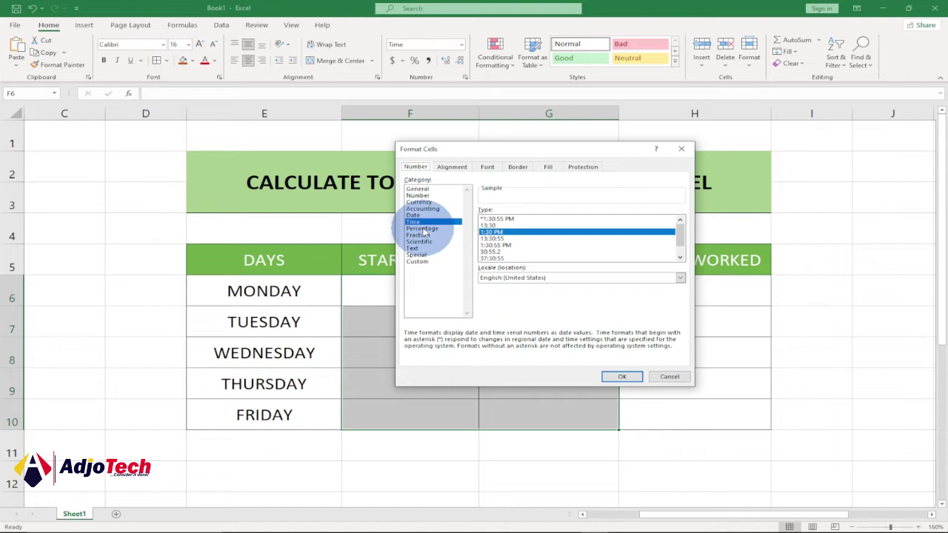
click(495, 238)
click(495, 245)
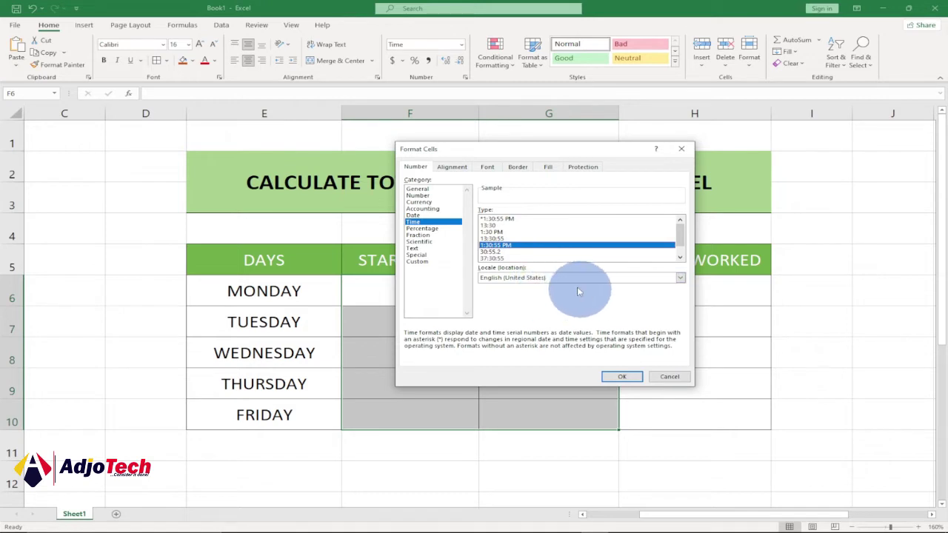
click(536, 231)
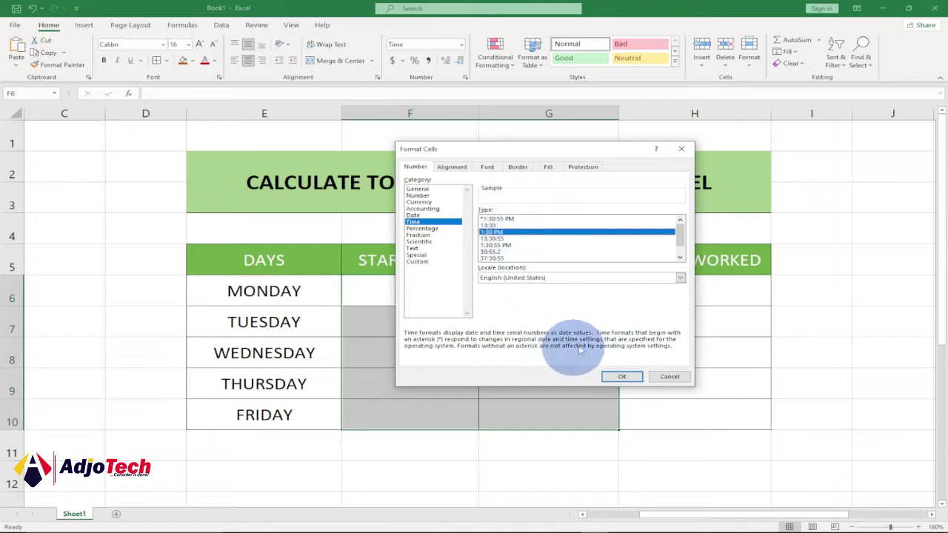
click(621, 376)
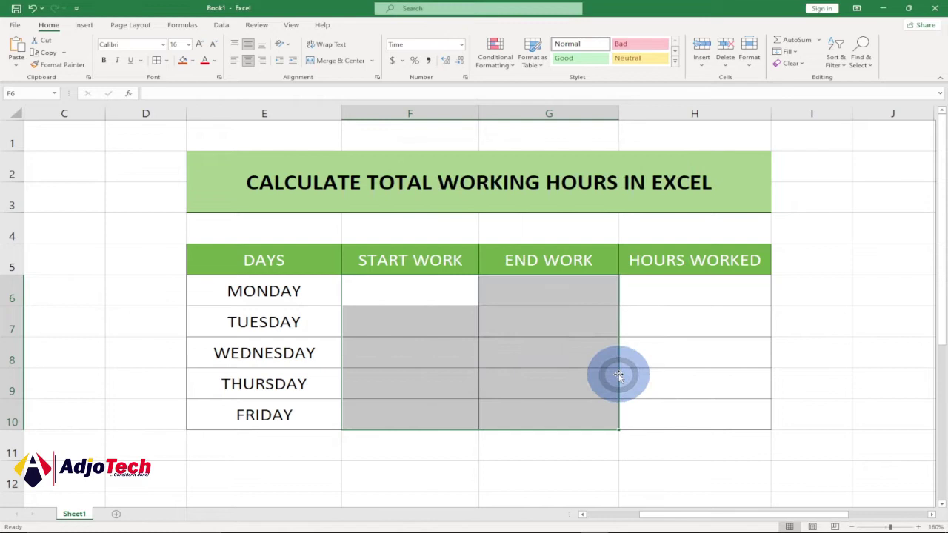
click(516, 345)
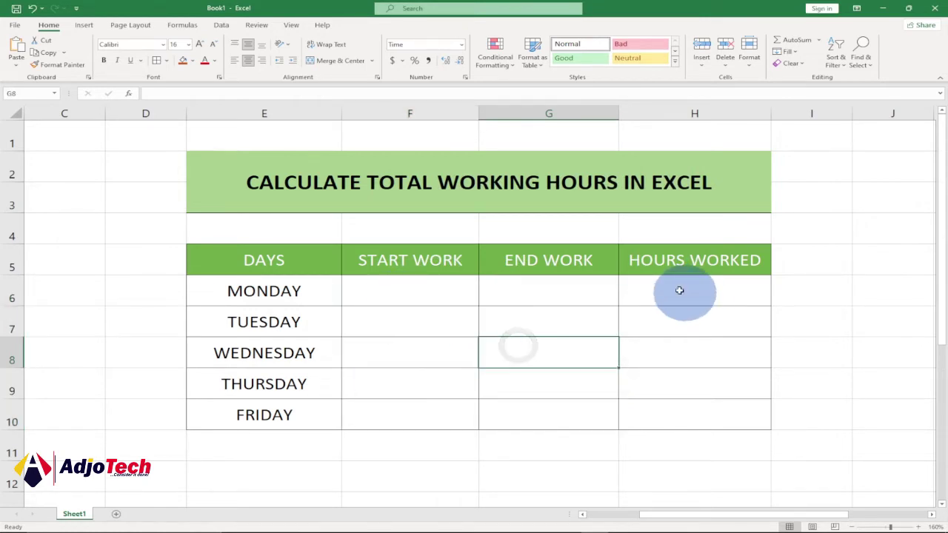
Step: Format the HOURS WORKED cells H6:H10 with the Time category's 13:30 type
drag(687, 284, 688, 414)
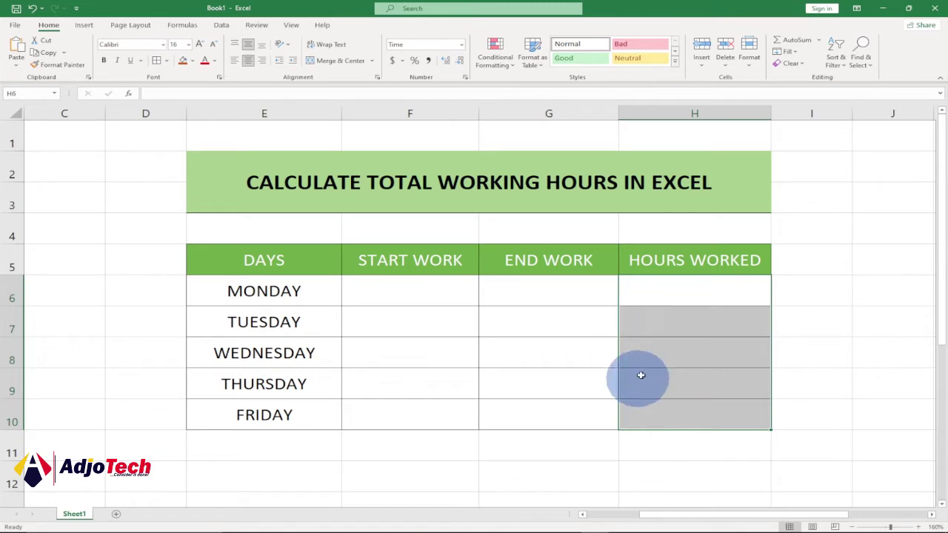
right_click(675, 319)
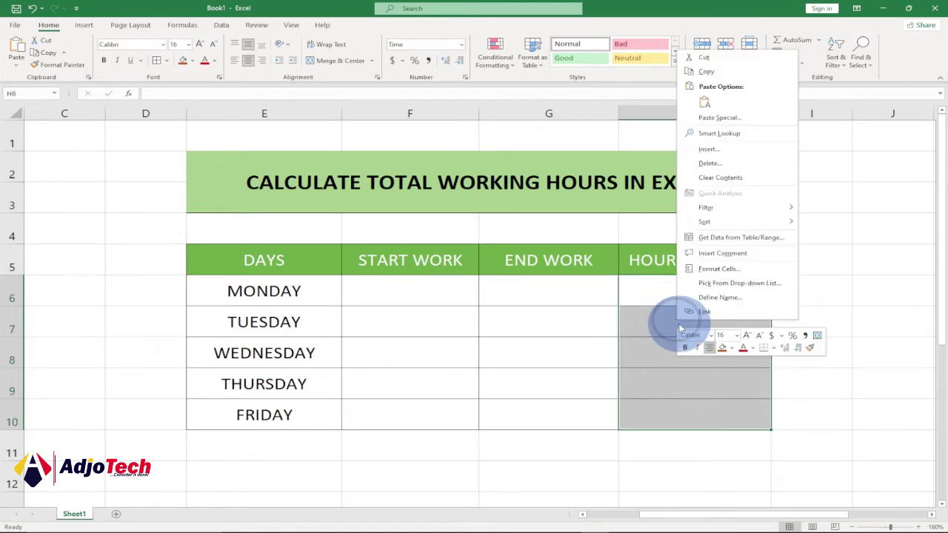
click(707, 268)
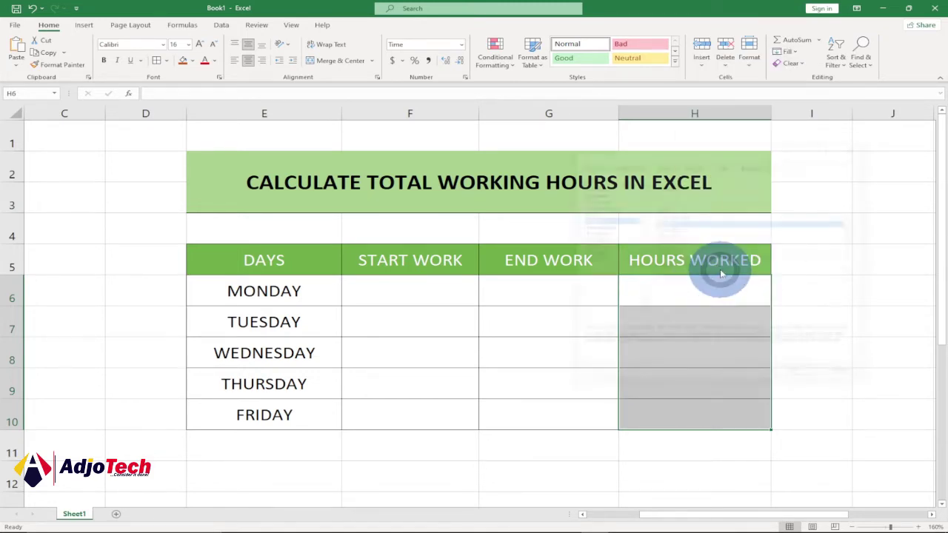
click(667, 223)
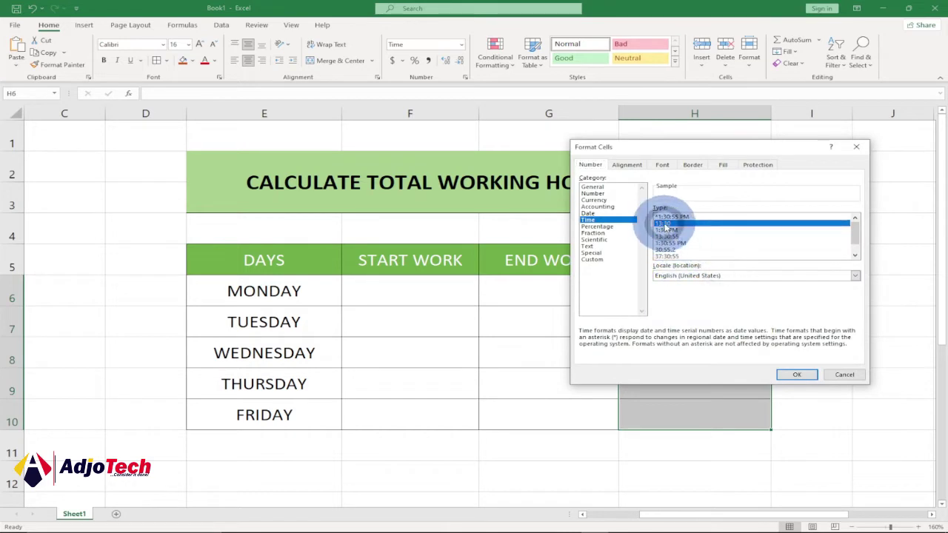
click(798, 376)
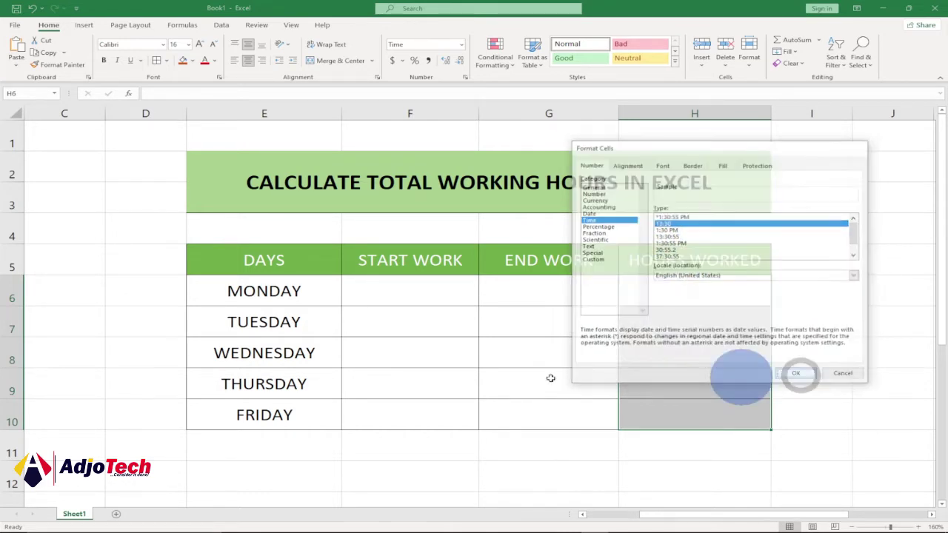
Step: Enter 8:00 AM as Monday's start time in F6
click(388, 299)
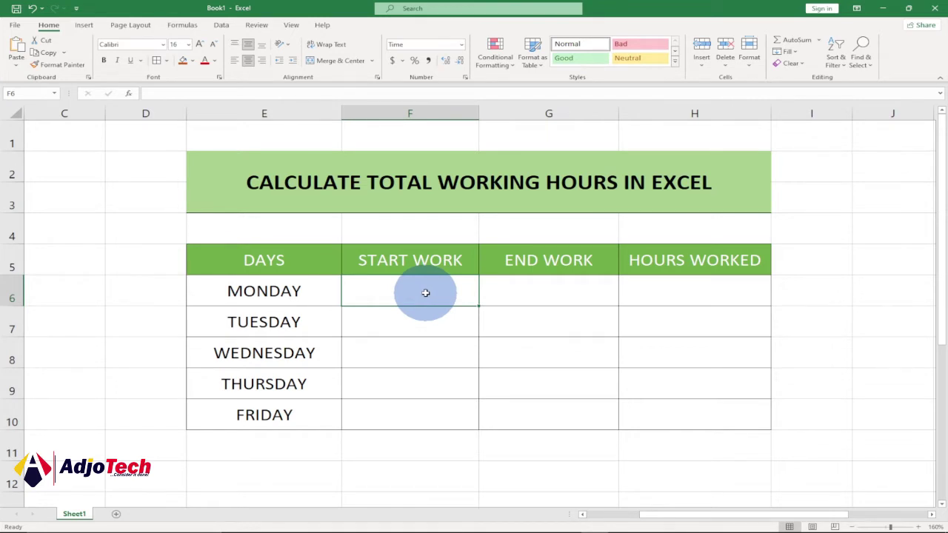
key(shift)
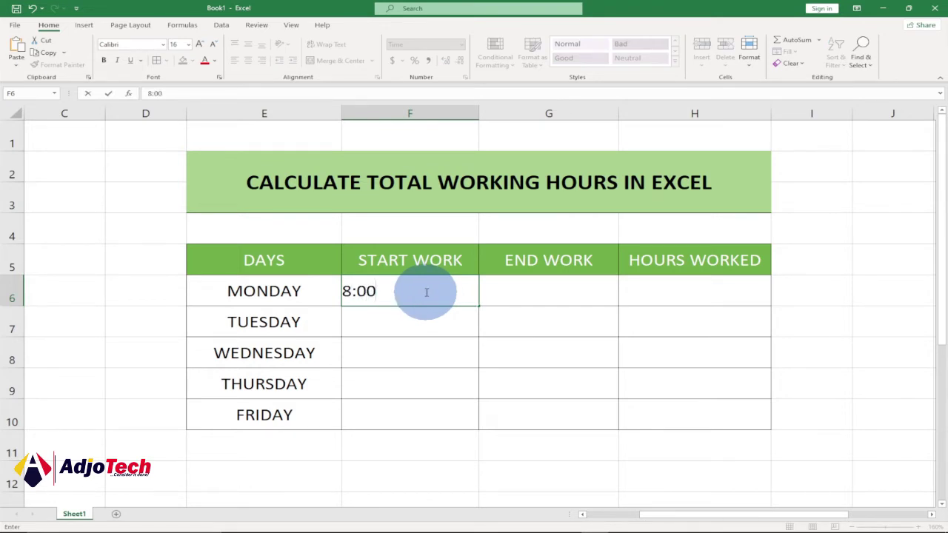
key(Return)
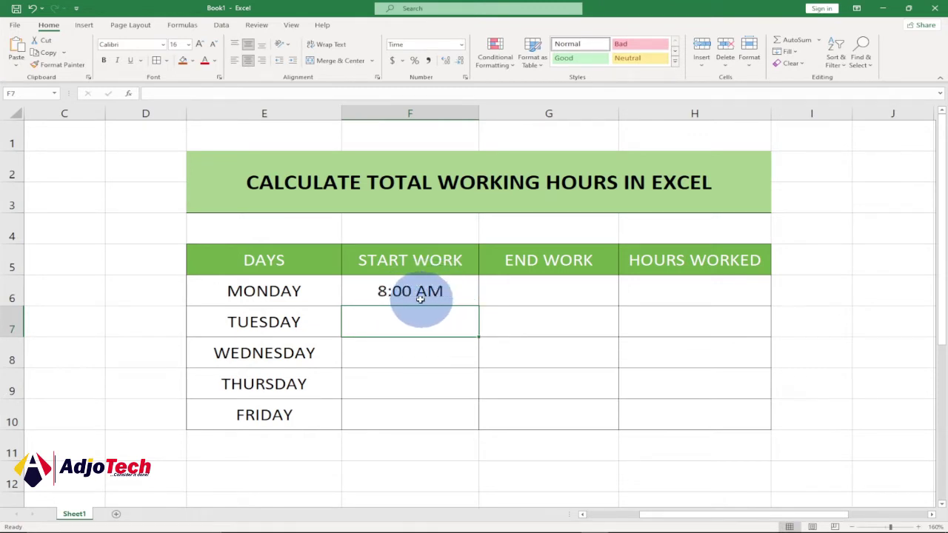
Step: Enter 5:00 as Monday's end time in G6
click(525, 289)
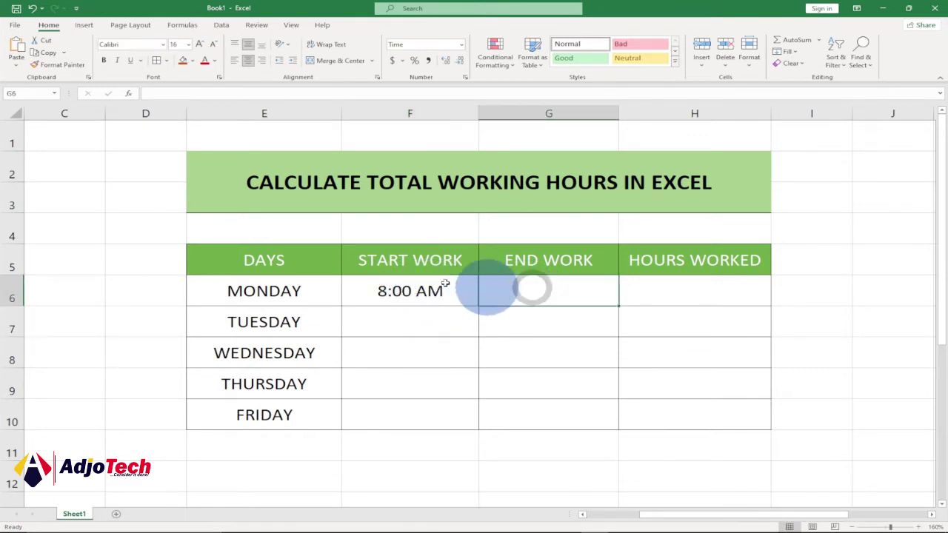
click(409, 287)
click(558, 285)
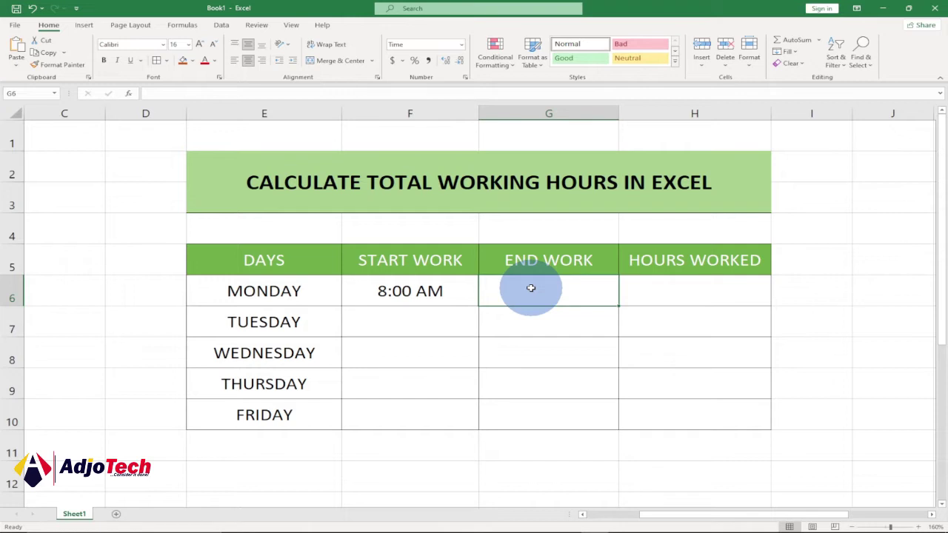
text(5)
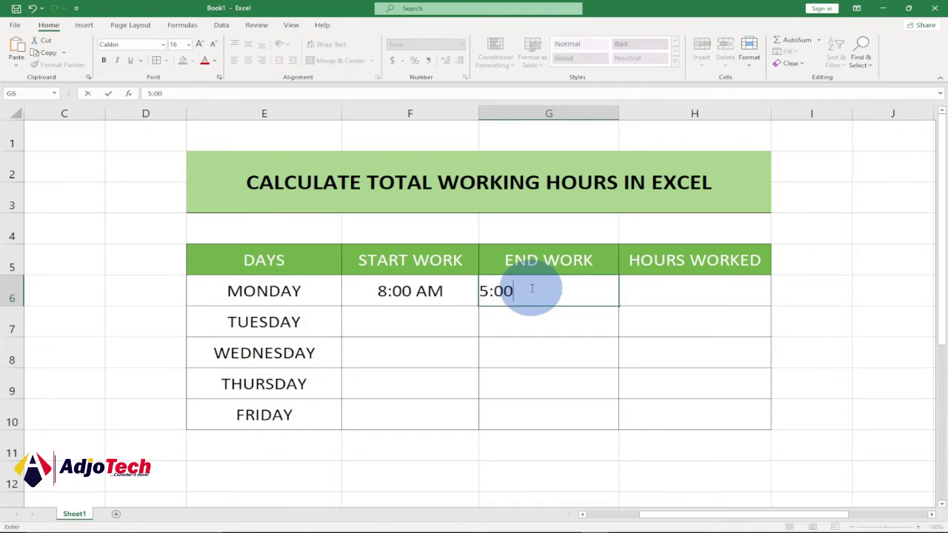
text(:00)
key(Return)
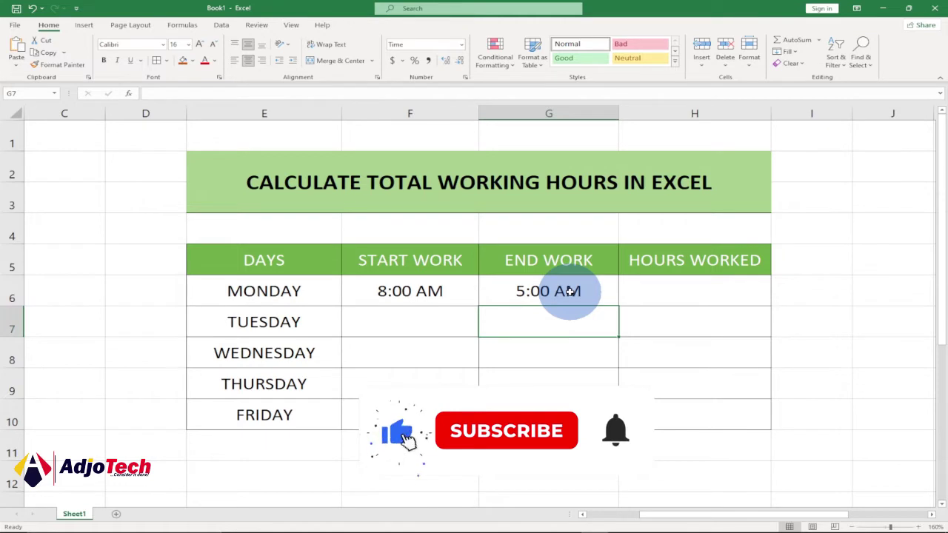
Step: Clear Monday's end time in G6 and enter 17:00 instead
click(566, 291)
key(Delete)
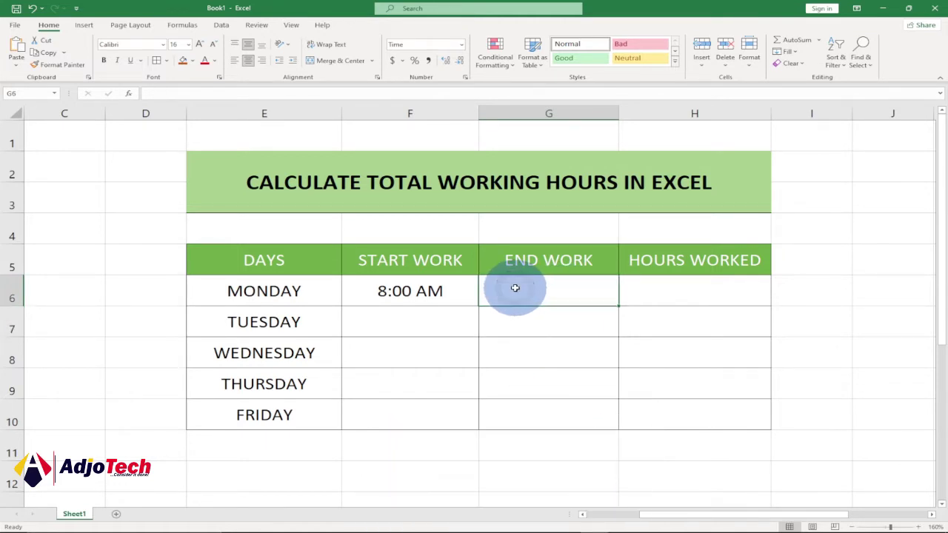
text(17)
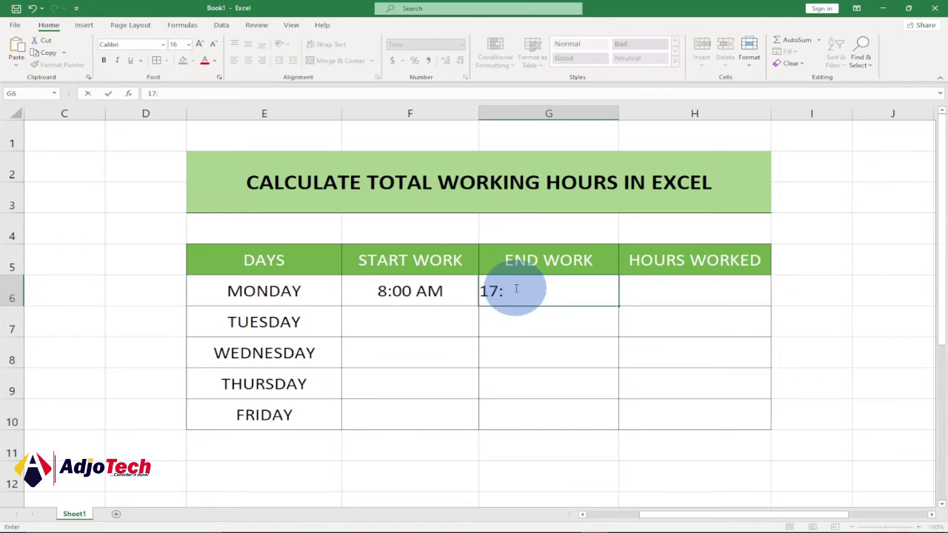
text(:00)
key(Return)
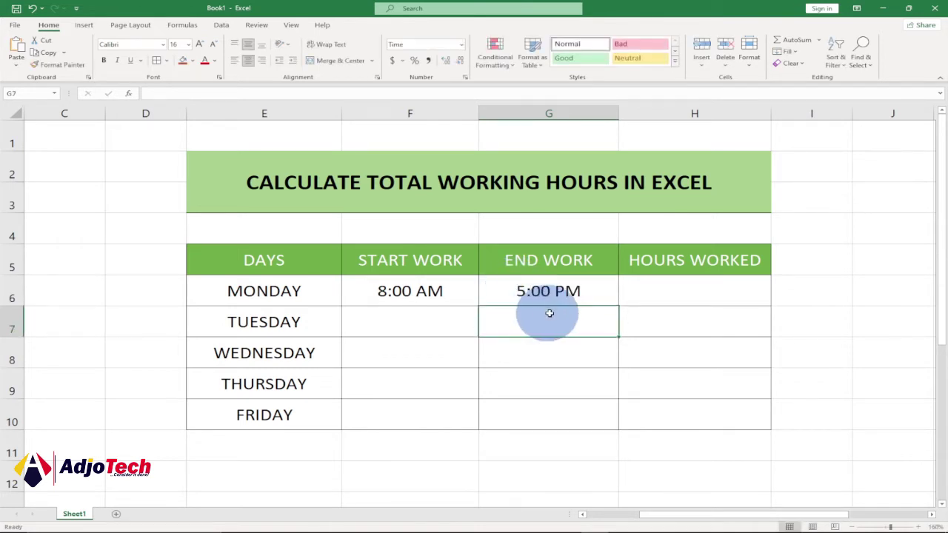
Step: Re-enter Monday's end time in G6 in 12-hour form as 5:00 PM
click(555, 291)
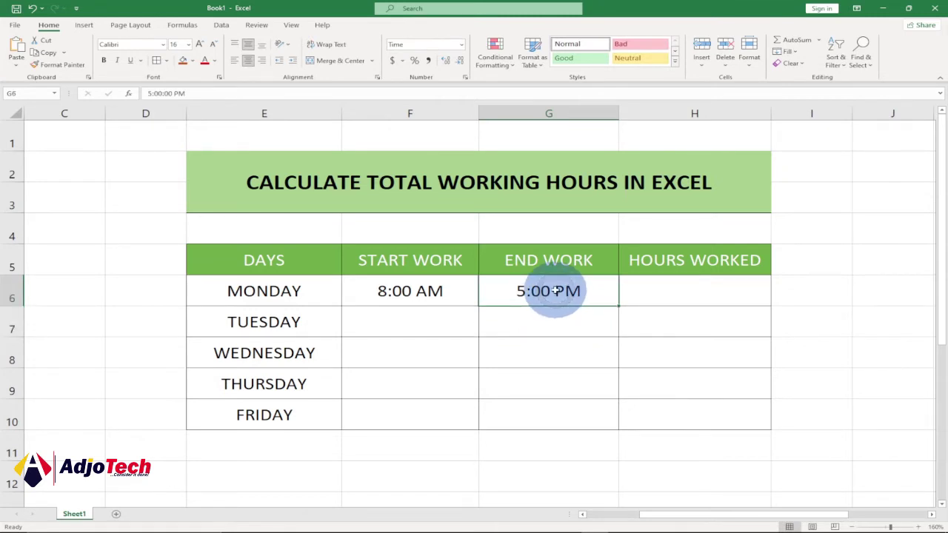
key(BackSpace)
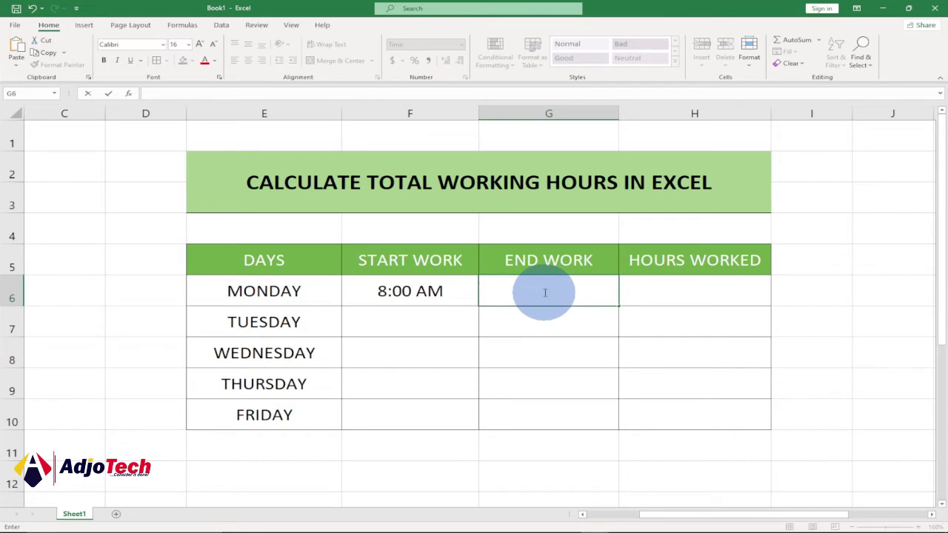
text(00 PM)
key(Return)
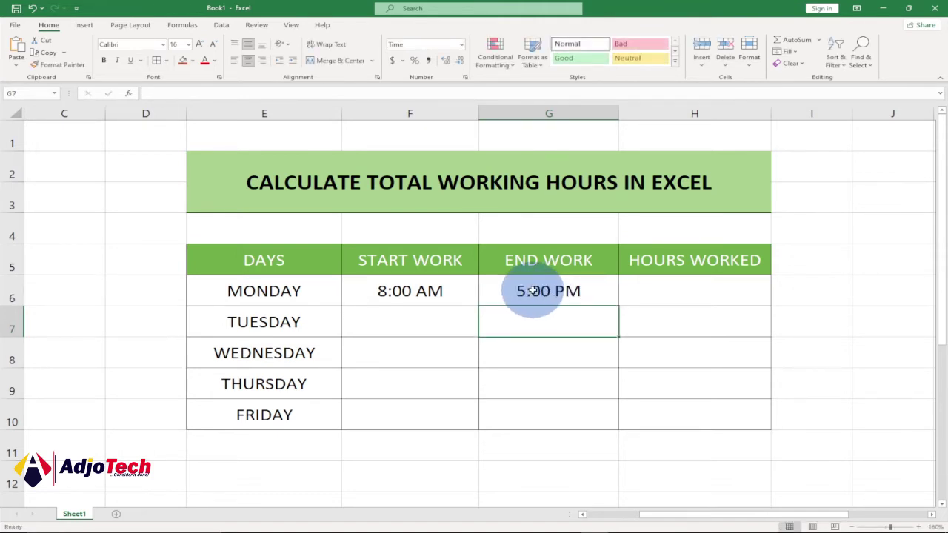
Step: Replace Monday's end time in G6 with the 24-hour entry 17:00
click(532, 290)
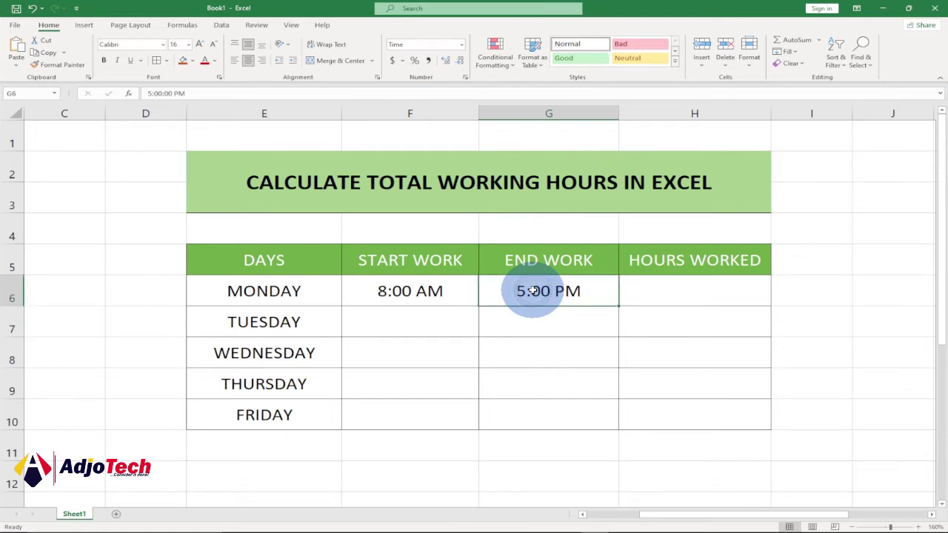
key(BackSpace)
text(17)
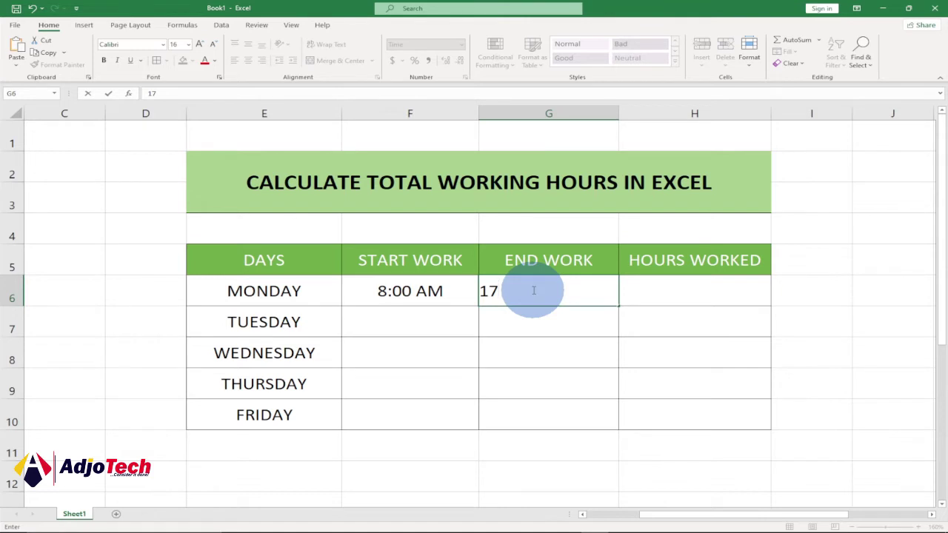
text(:00)
key(Return)
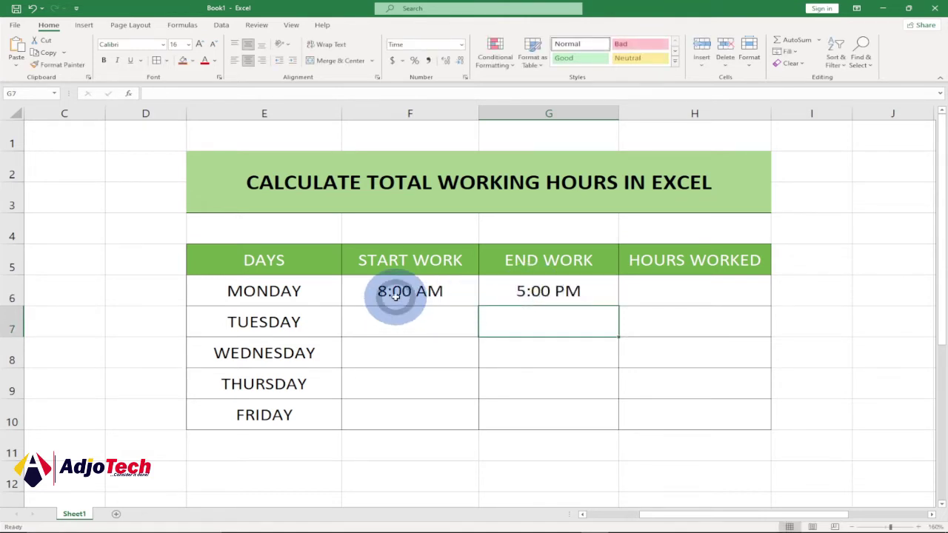
Step: Calculate Monday's hours worked in H6 with the formula =G6-F6
click(396, 295)
click(555, 292)
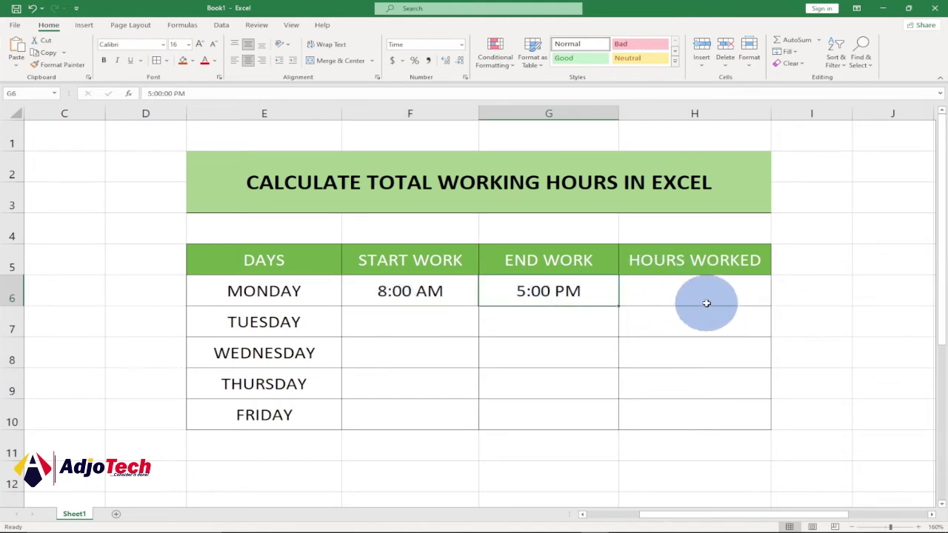
click(657, 293)
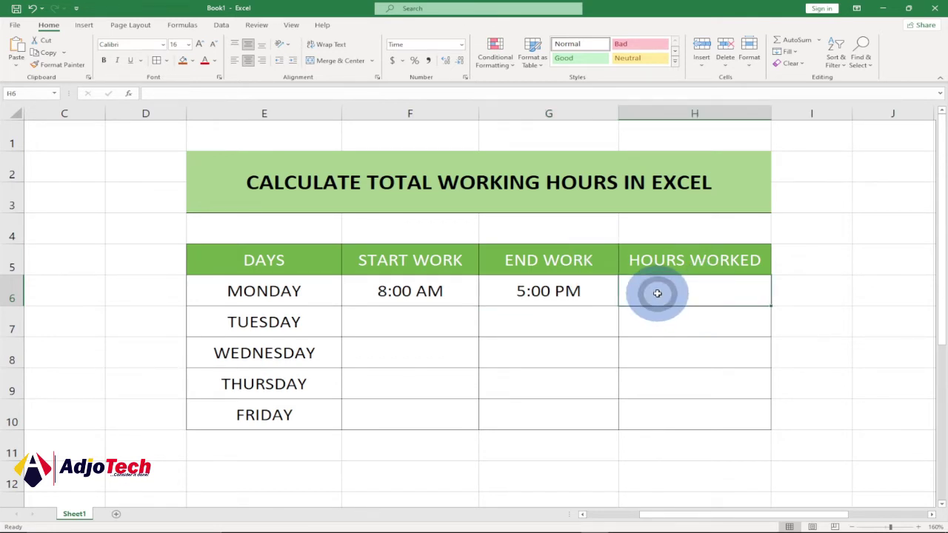
text(=)
click(561, 290)
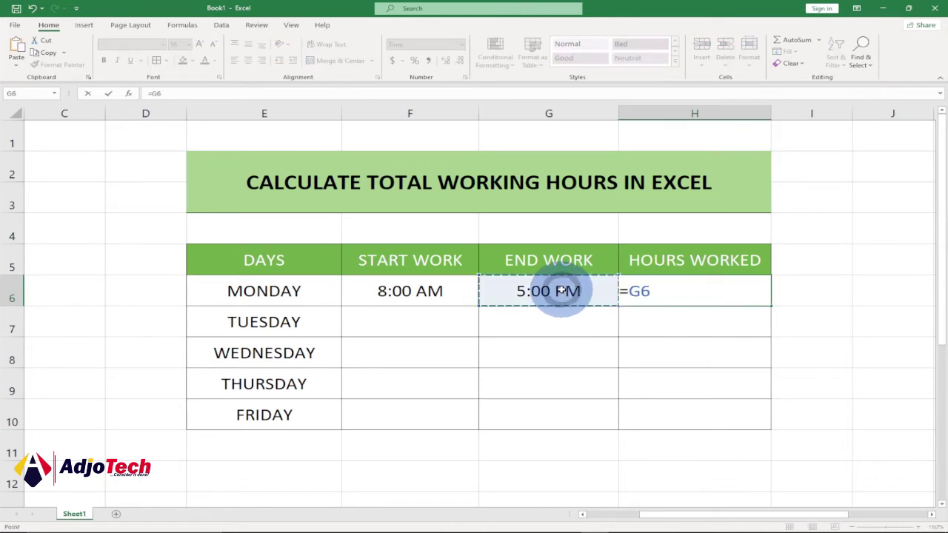
text(-)
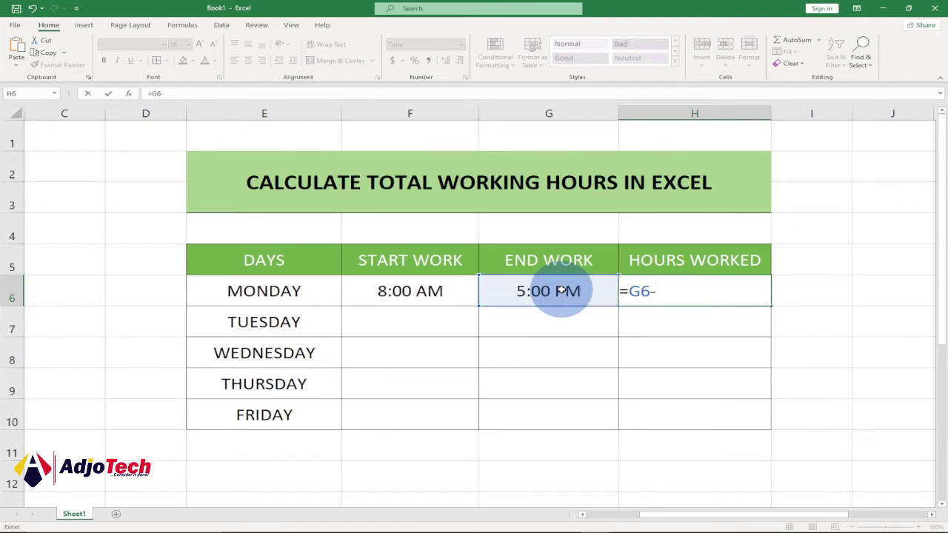
click(422, 290)
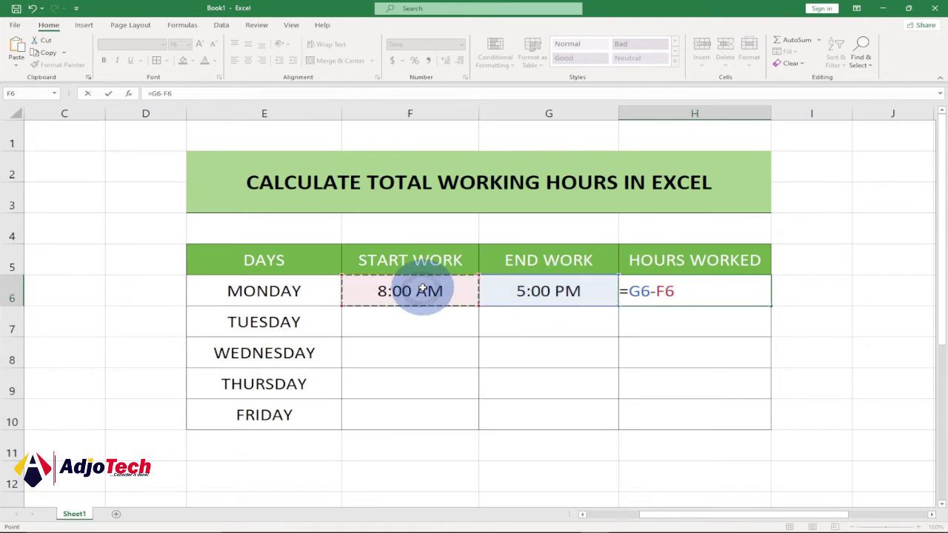
key(Return)
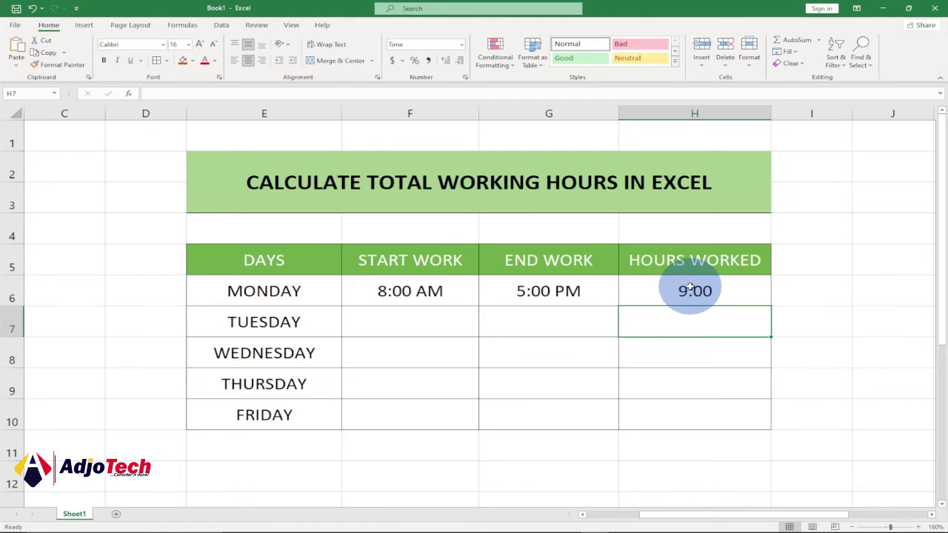
Step: Enter 18:00 as Tuesday's start time in F7
click(445, 325)
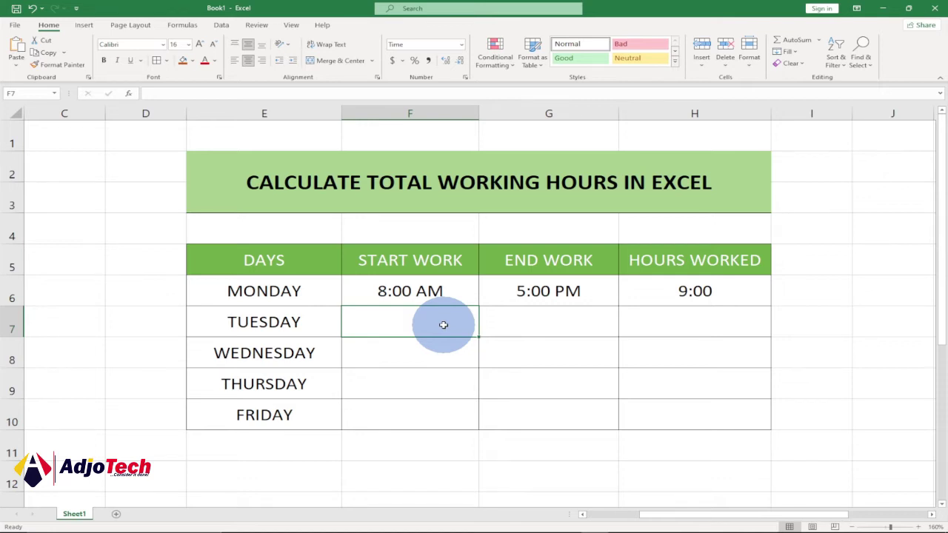
text(8)
key(BackSpace)
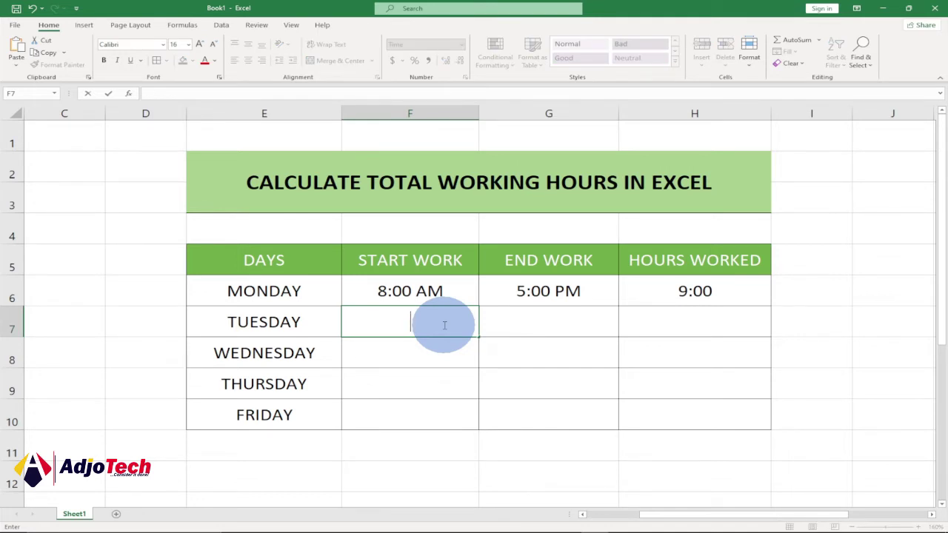
text(18)
text(:)
text(00)
key(Return)
click(401, 321)
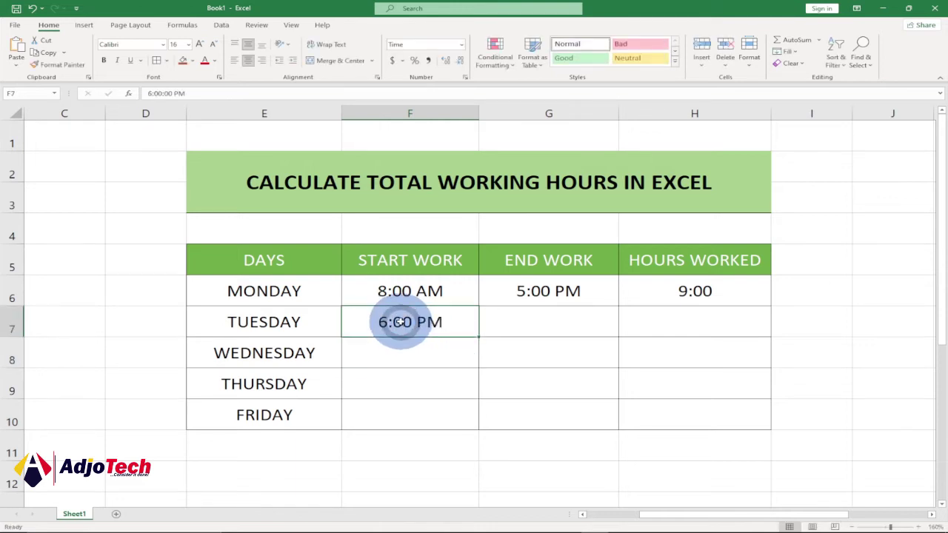
Step: Enter 7:00 as Tuesday's end time in G7
click(533, 321)
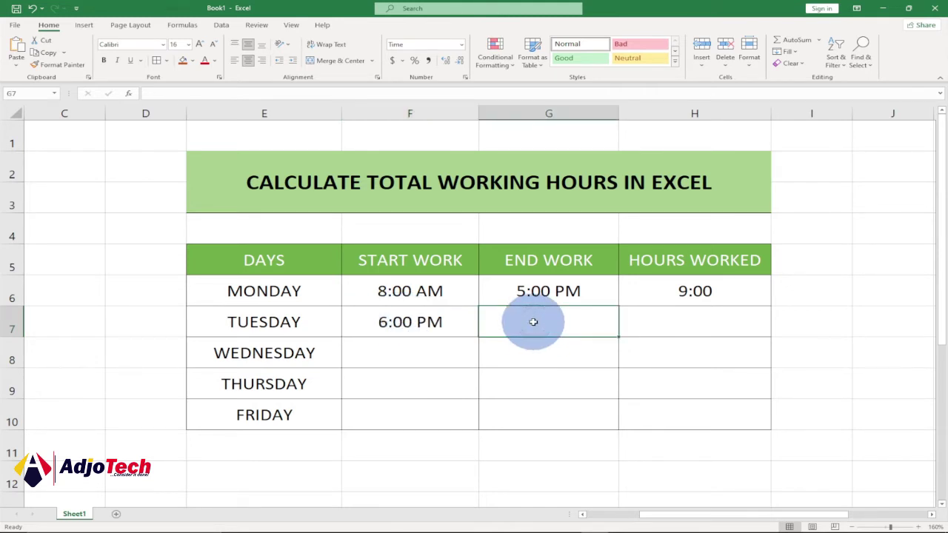
text(7:)
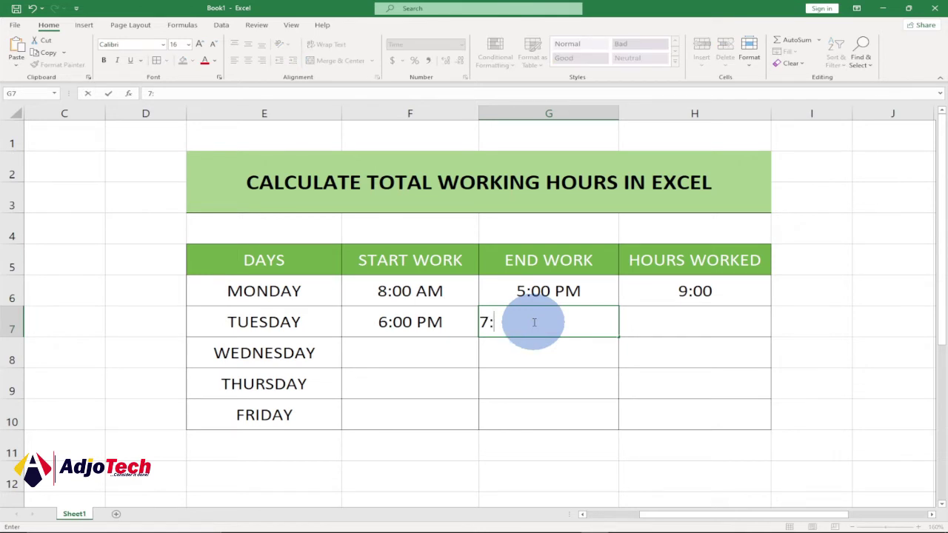
text(00)
key(Return)
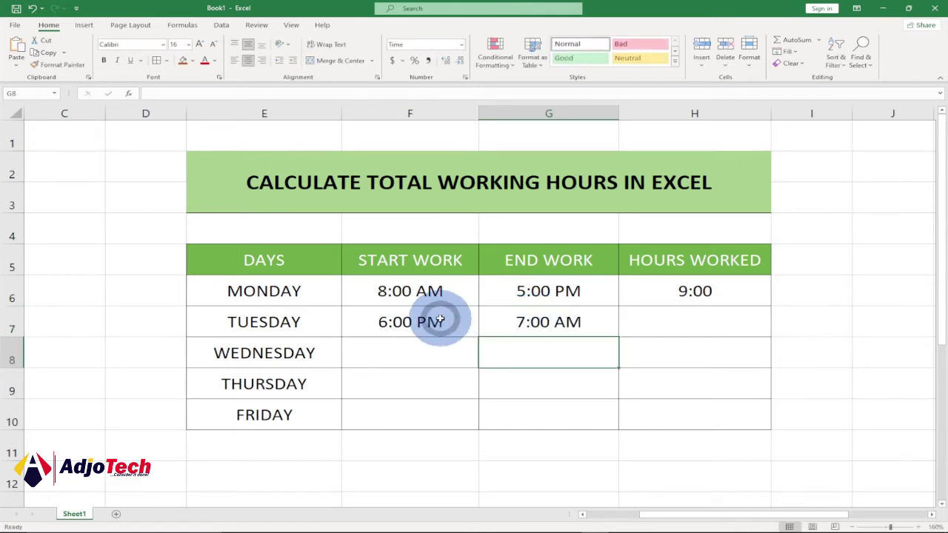
Step: Fill Monday's hours formula from H6 down to Tuesday's HOURS WORKED cell, H7
click(441, 320)
click(535, 315)
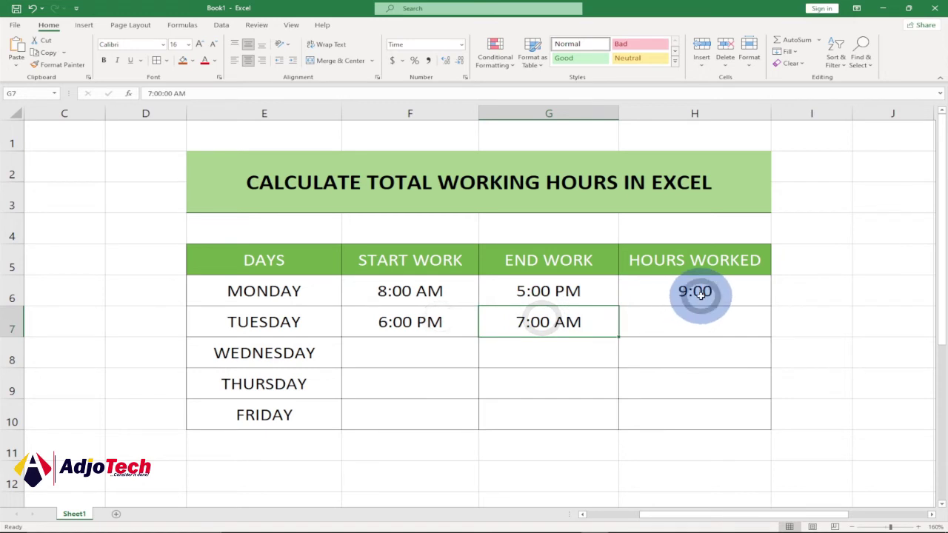
click(699, 292)
drag(768, 306, 764, 326)
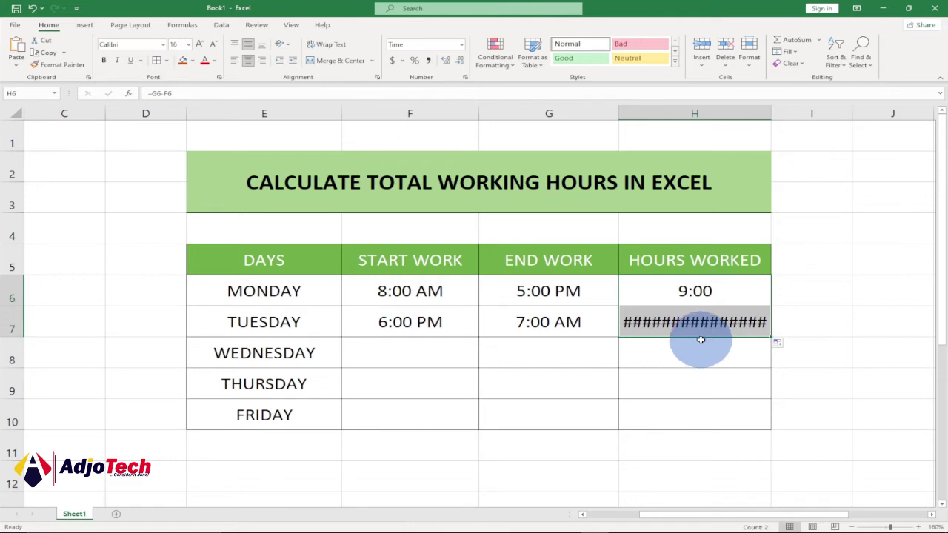
Step: Clear the subtraction formulas from the HOURS WORKED cells H6 and H7
click(660, 284)
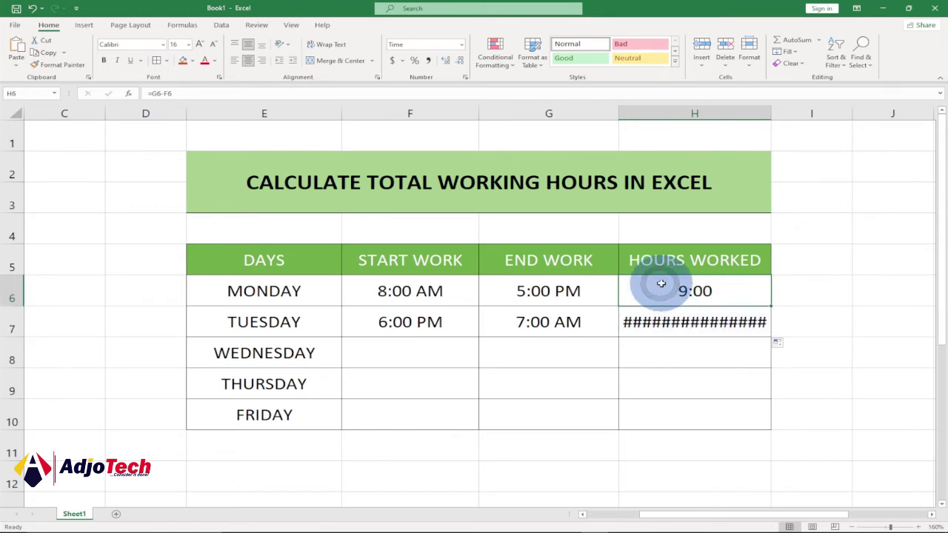
key(Delete)
click(680, 318)
key(Delete)
Step: Calculate Monday's hours worked in H6 with =MOD(G6-F6,1) and fill the formula down to Tuesday's cell, H7
click(677, 290)
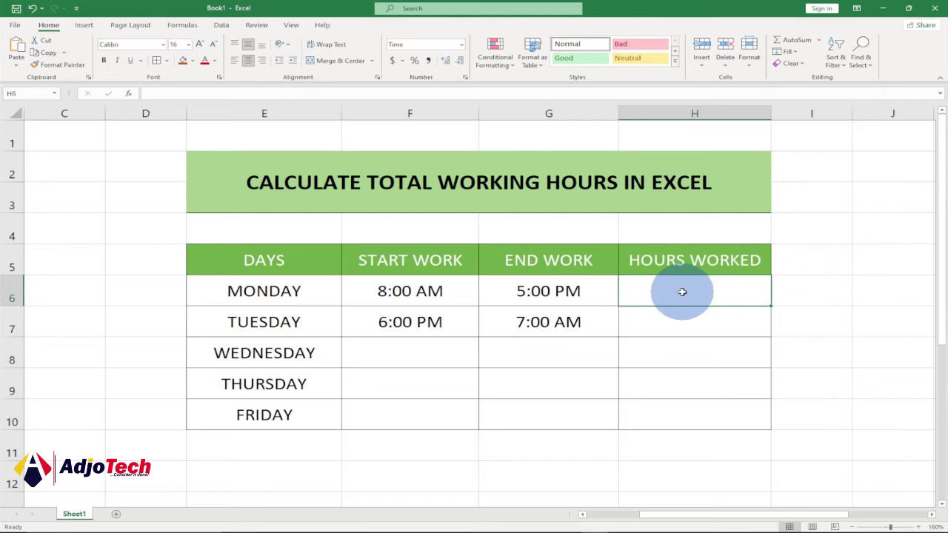
text(=)
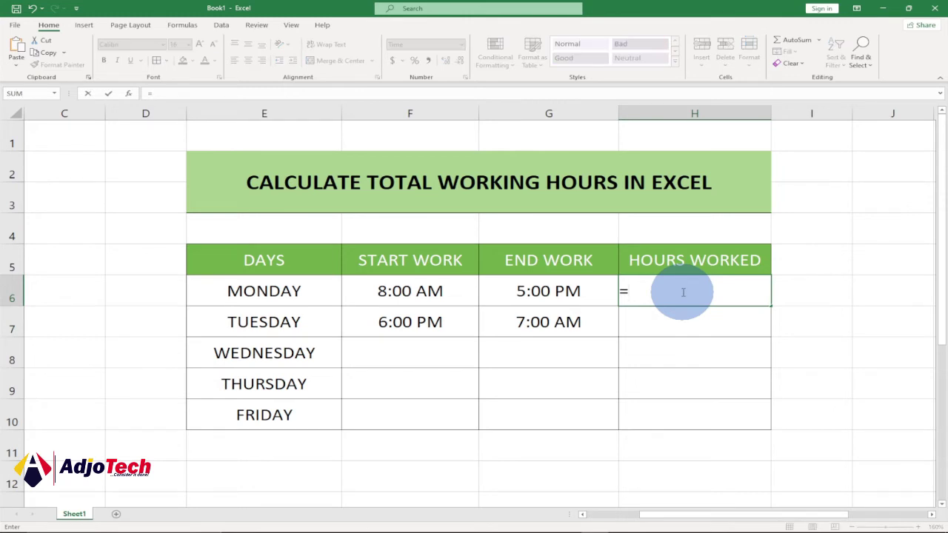
text(MOD)
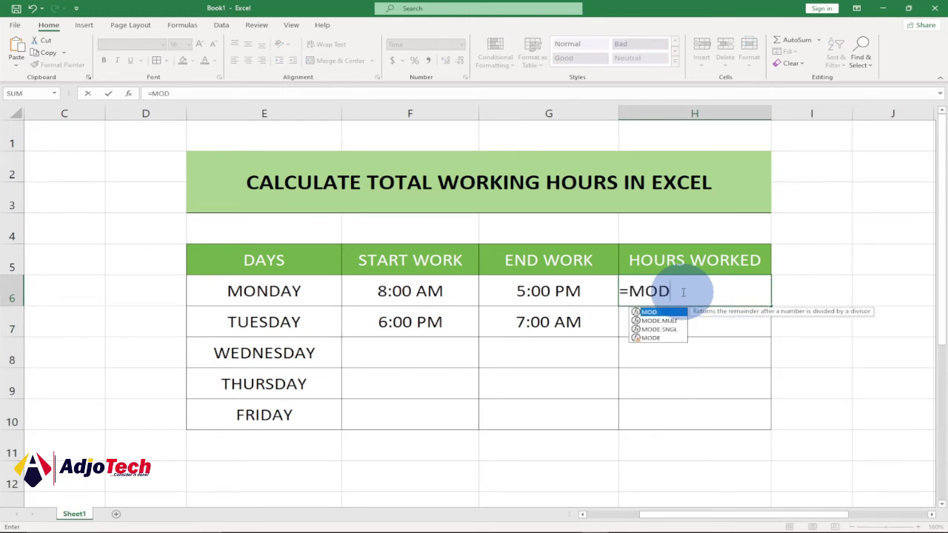
text(()
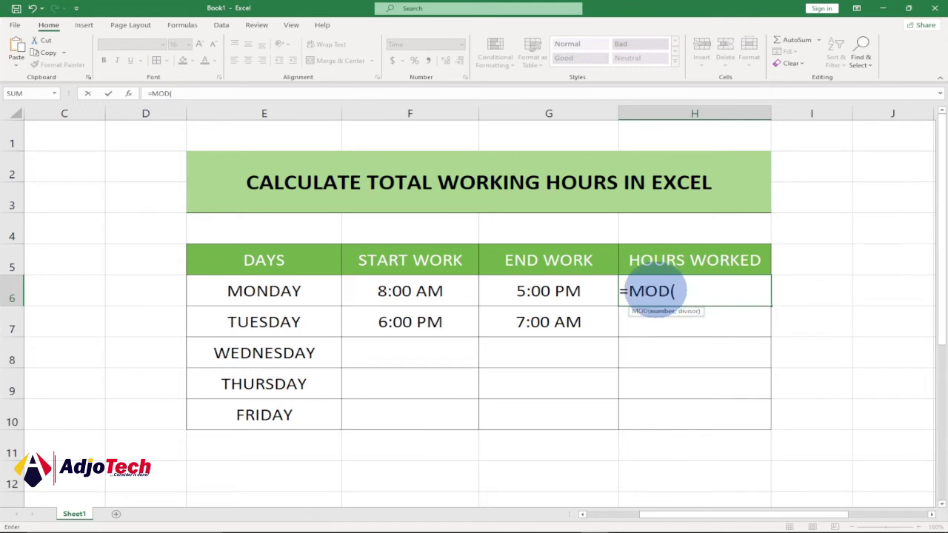
click(543, 291)
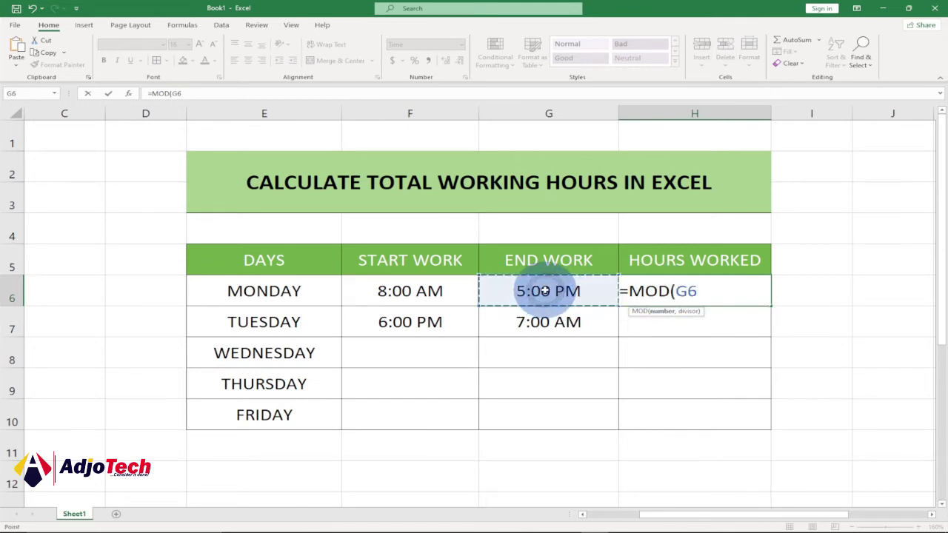
text(-)
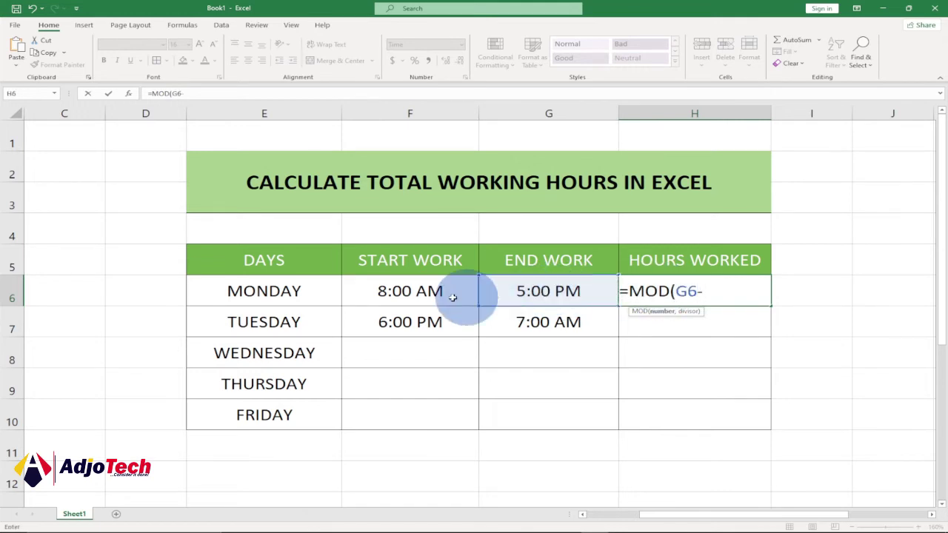
click(413, 291)
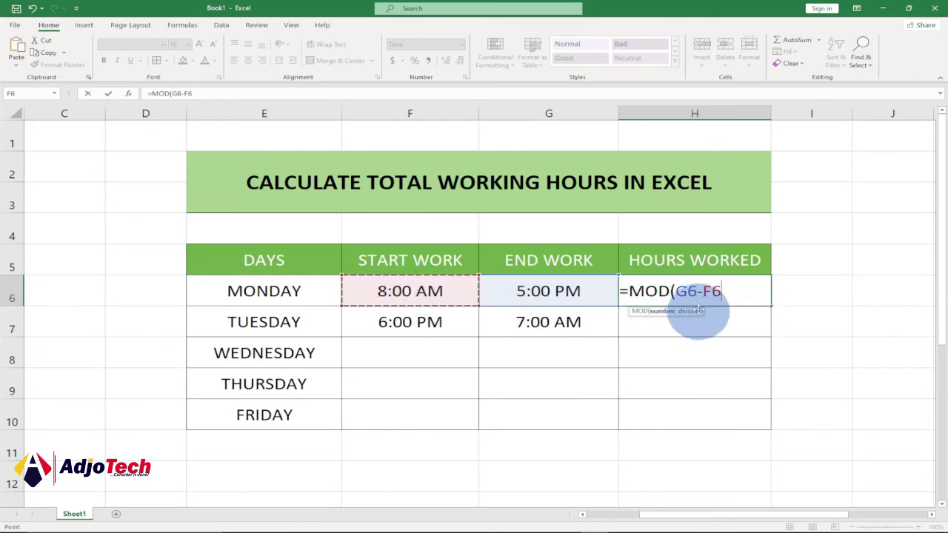
text(,)
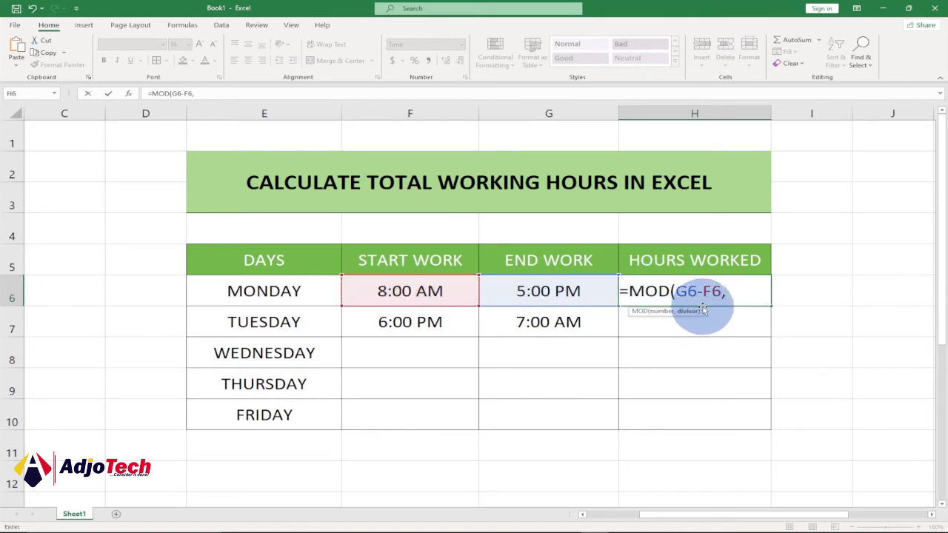
text(1)
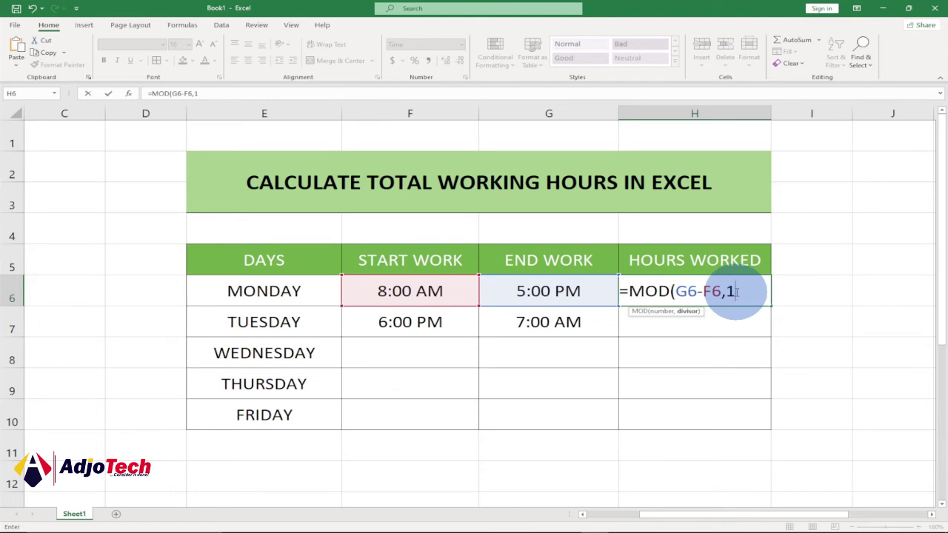
text())
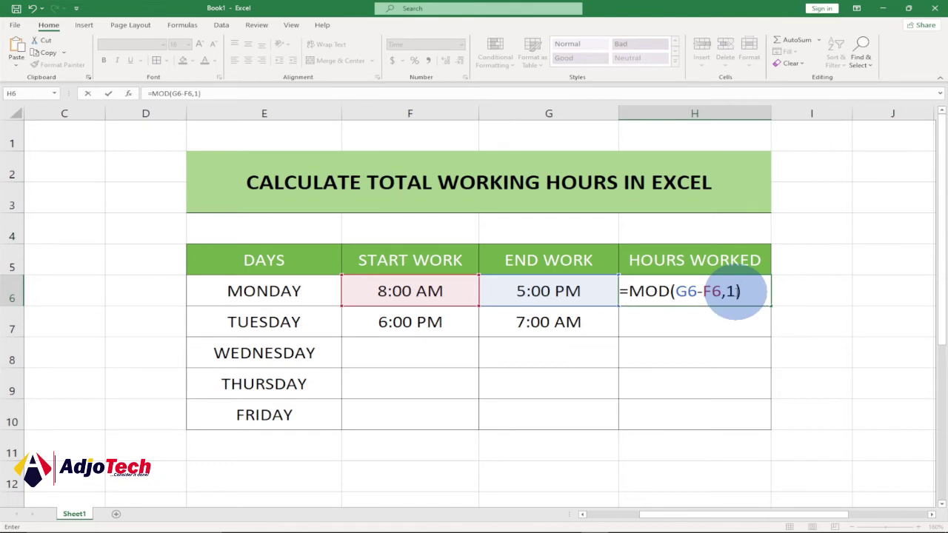
key(Return)
click(698, 290)
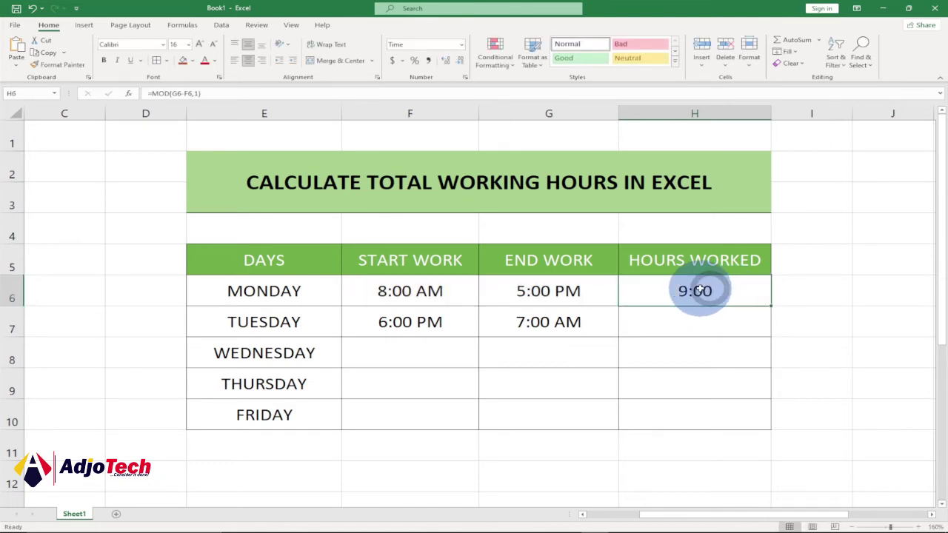
drag(771, 305, 762, 324)
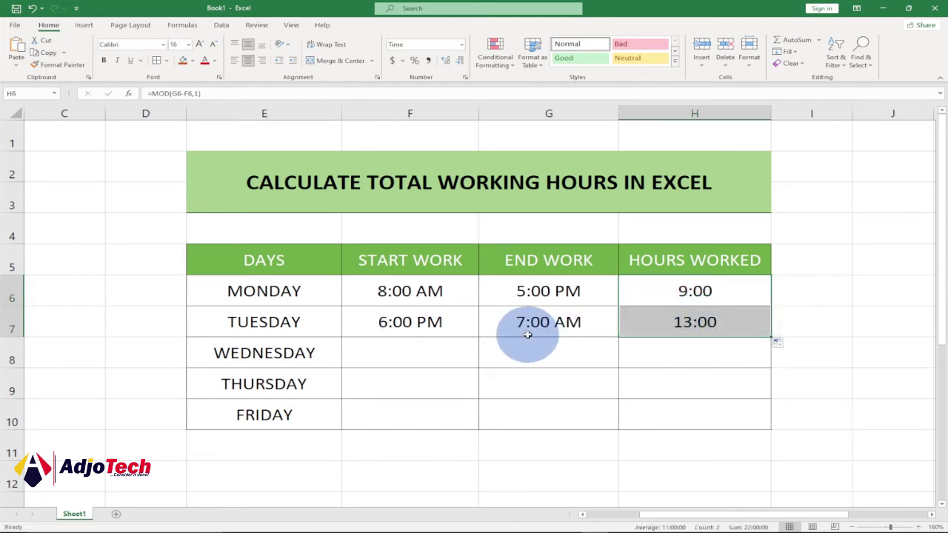
Step: Change Tuesday's start time in F7 to 7:00 PM
click(400, 321)
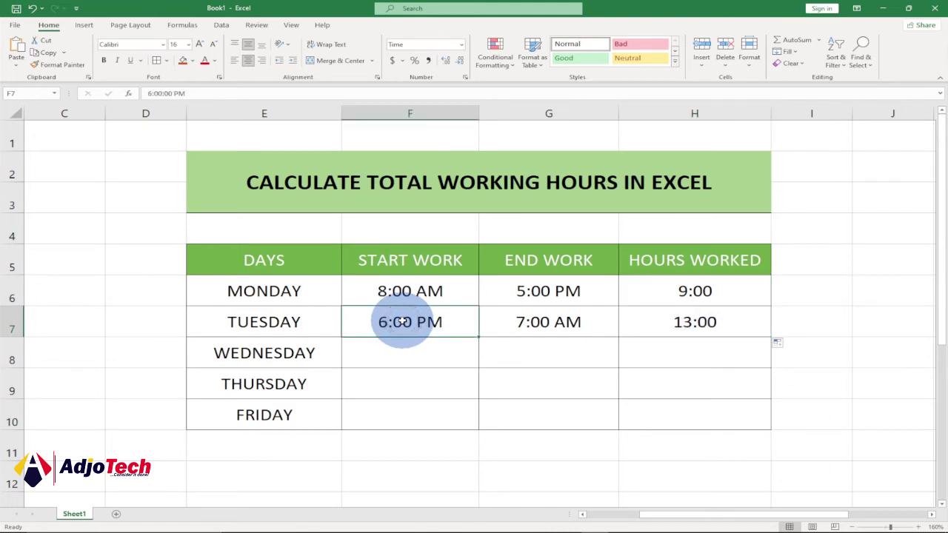
double_click(384, 321)
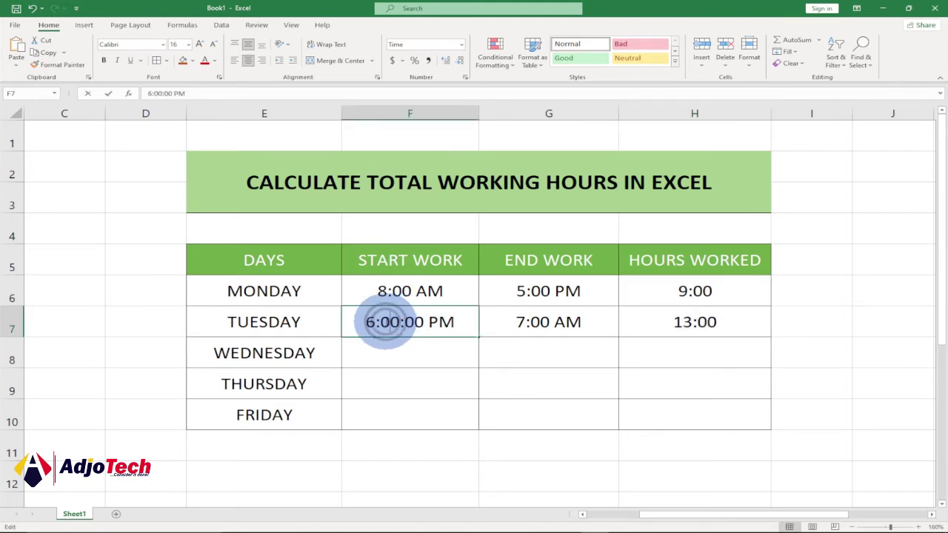
click(374, 323)
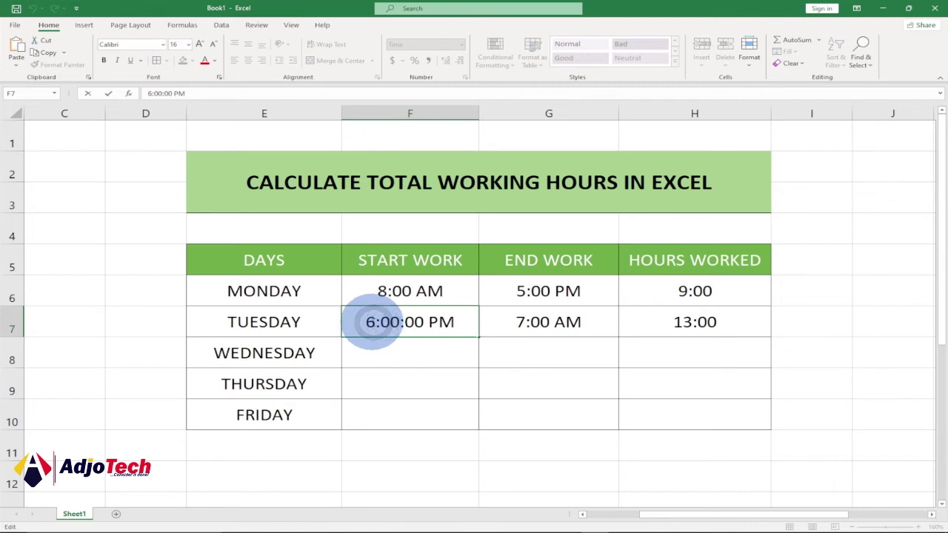
key(BackSpace)
text(7)
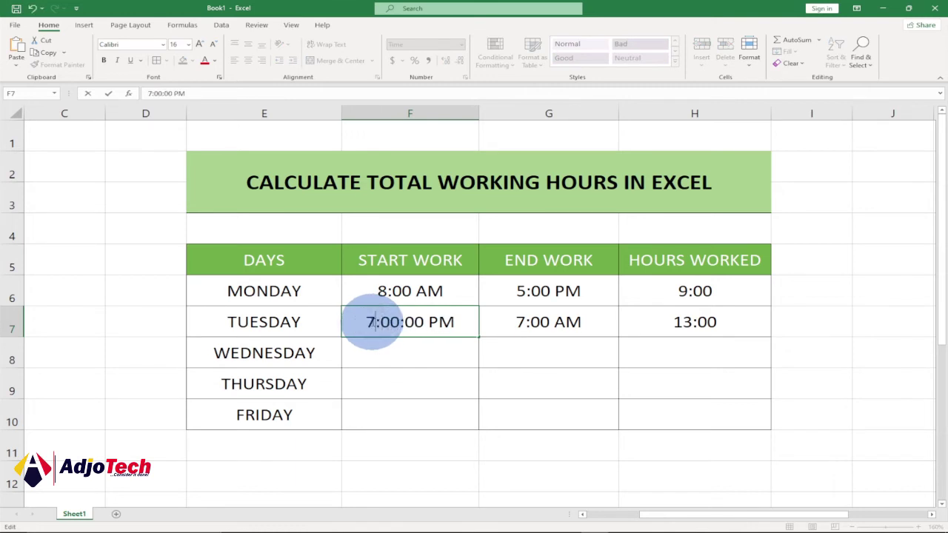
key(Return)
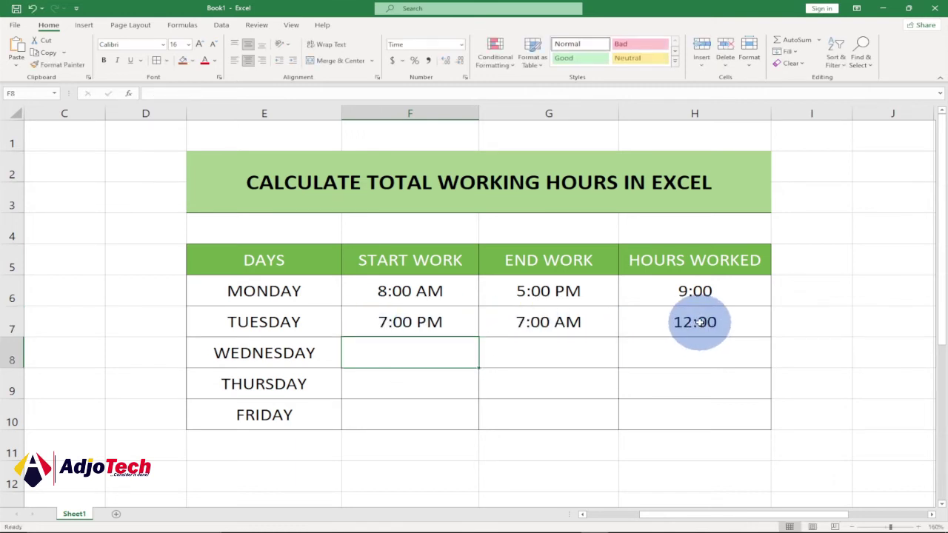
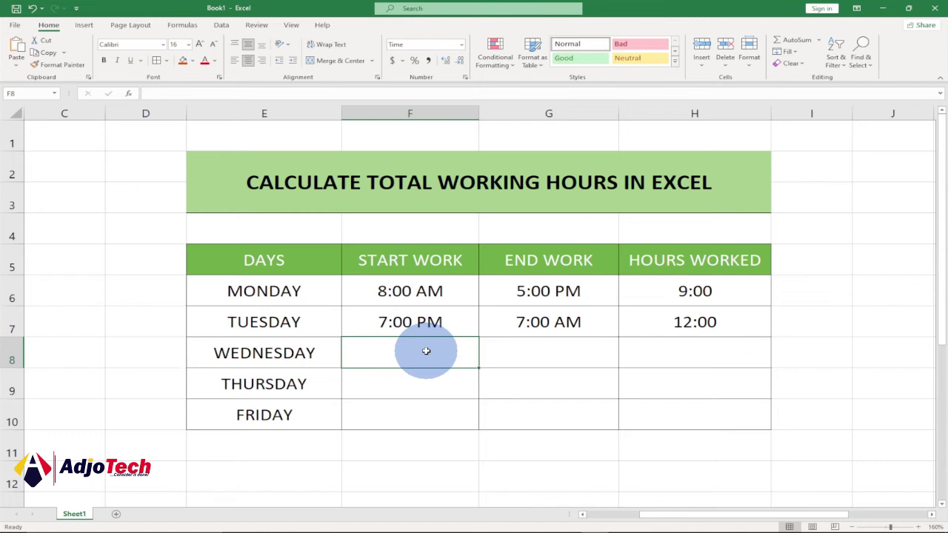
Step: Enter 8:30 as Wednesday's start time in F8
text(5)
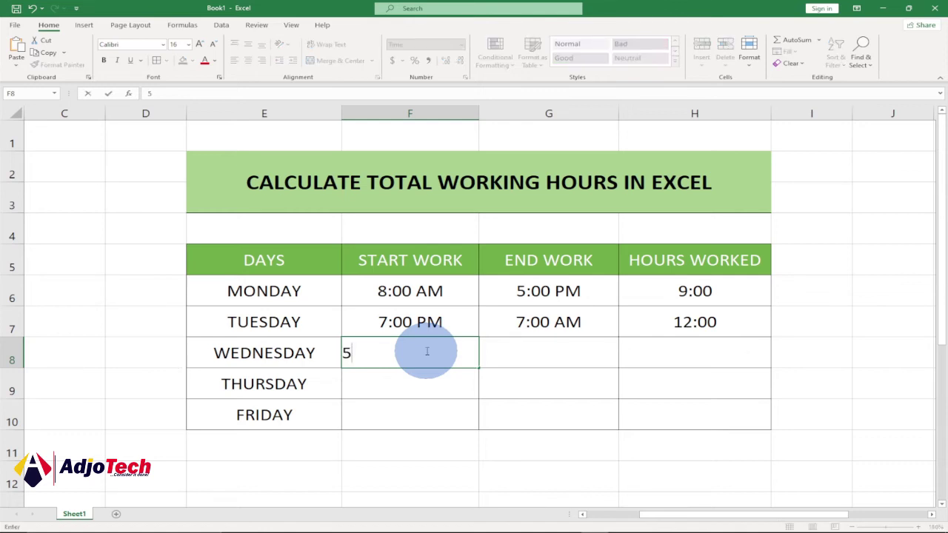
text(:)
key(BackSpace)
key(BackSpace)
text(8:30)
key(Return)
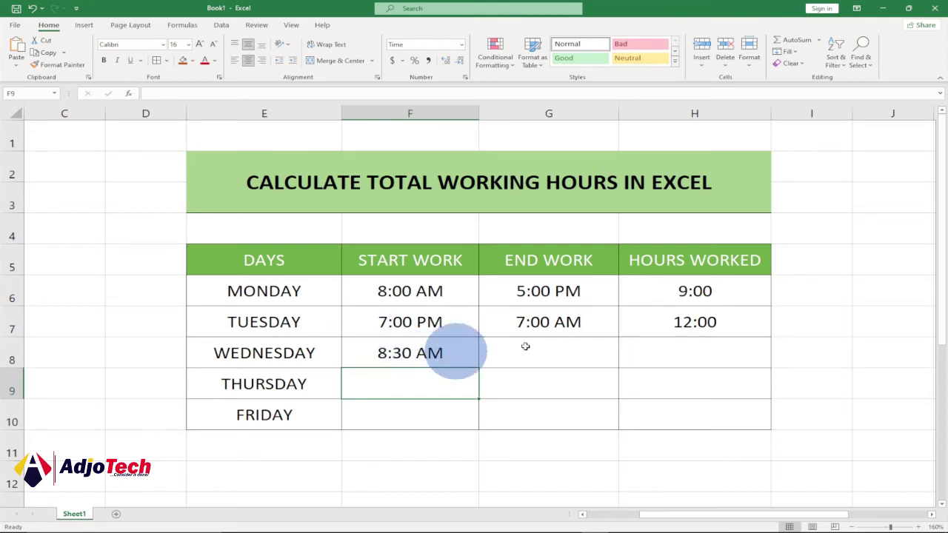
Step: Enter 16:30 as Wednesday's end time in G8
click(543, 347)
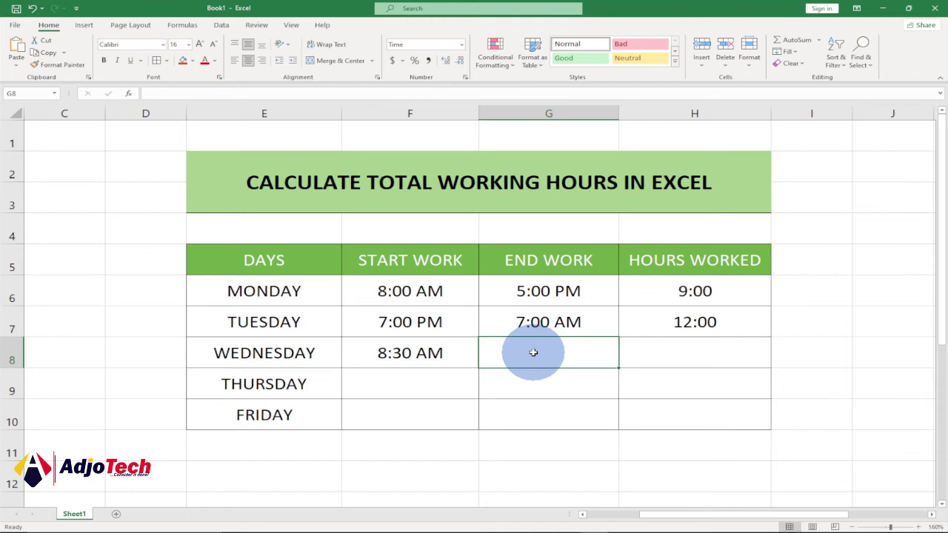
text(16:)
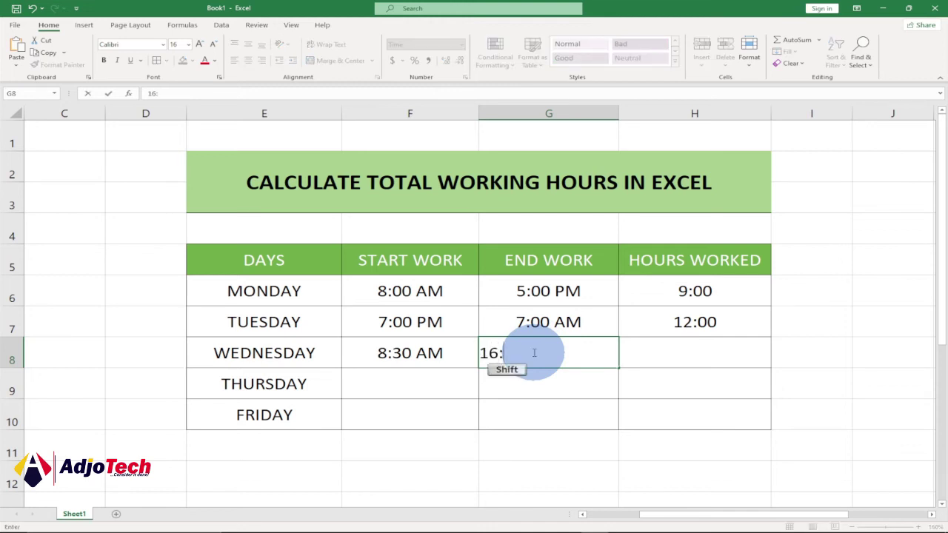
text(30)
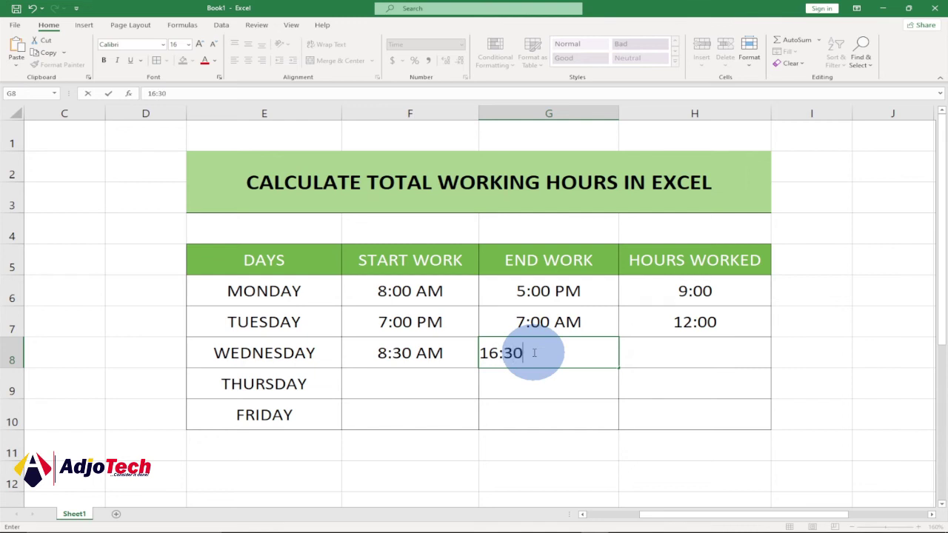
key(Return)
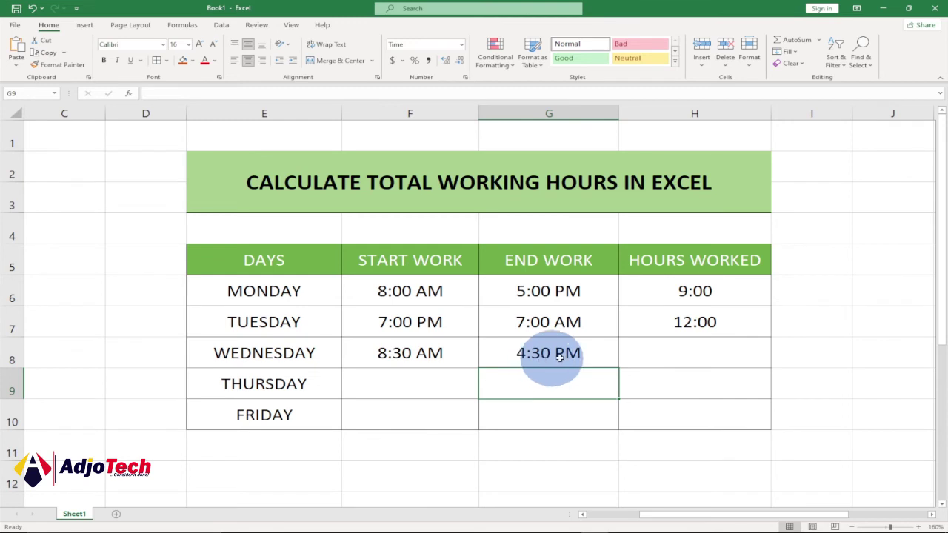
Step: Fill Tuesday's MOD formula from H7 down to Wednesday's HOURS WORKED cell, H8
click(692, 321)
drag(767, 332, 761, 352)
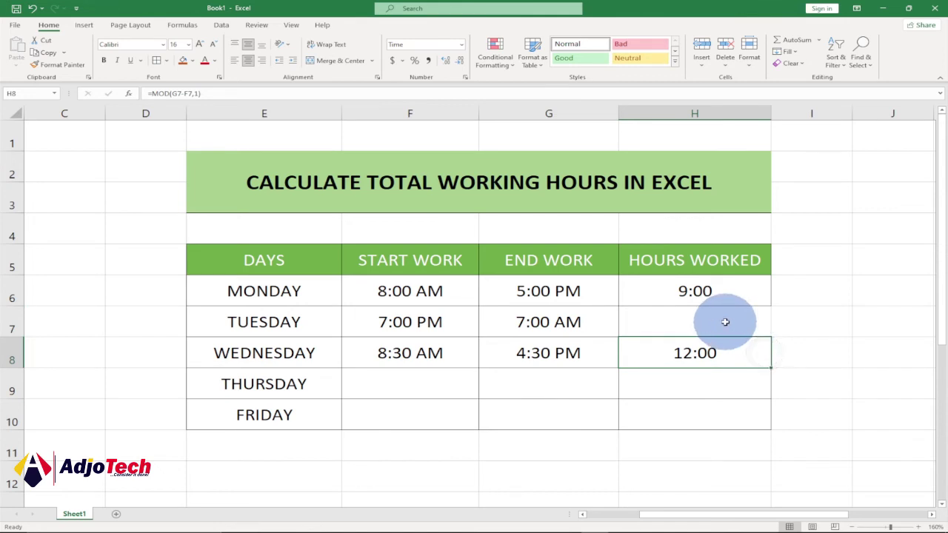
key(ctrl+z)
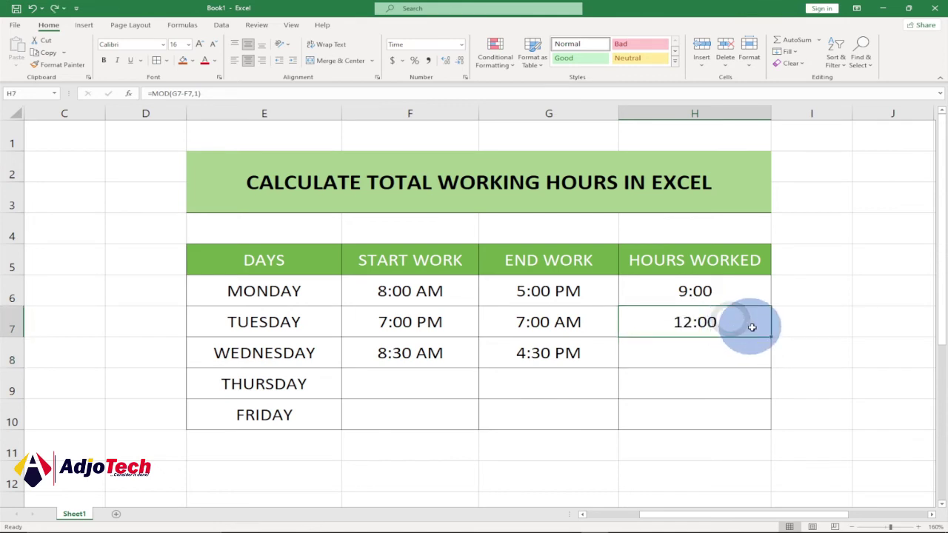
drag(769, 339, 763, 355)
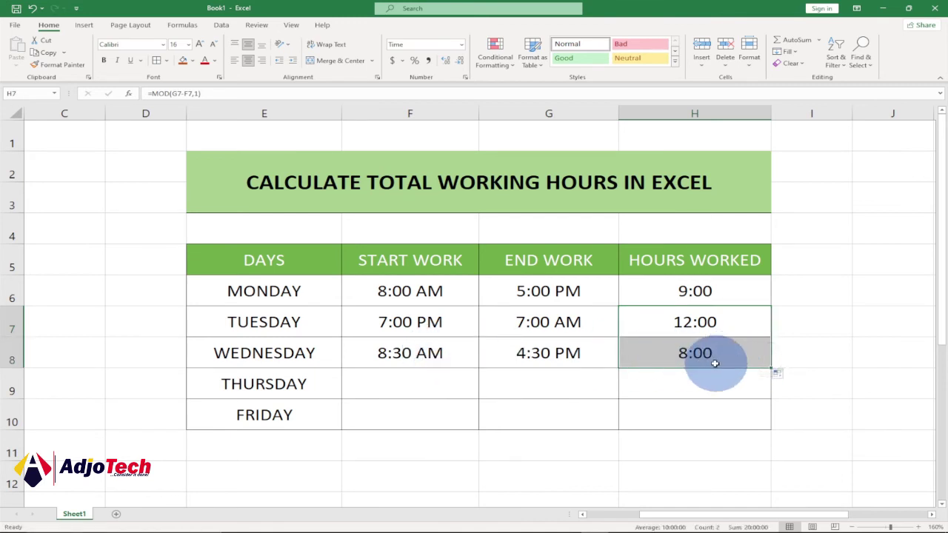
Step: Enter 17:45 as Thursday's start time in F9
click(413, 380)
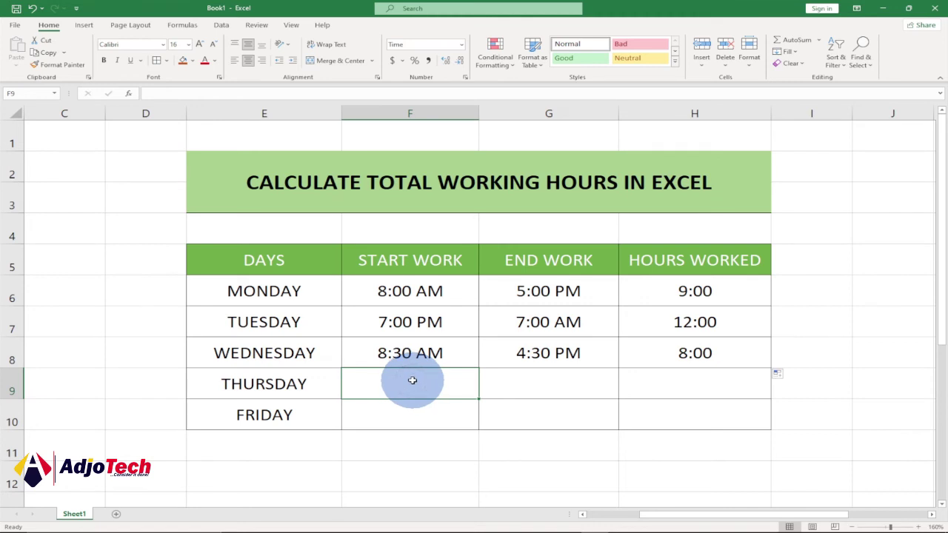
text(17:45)
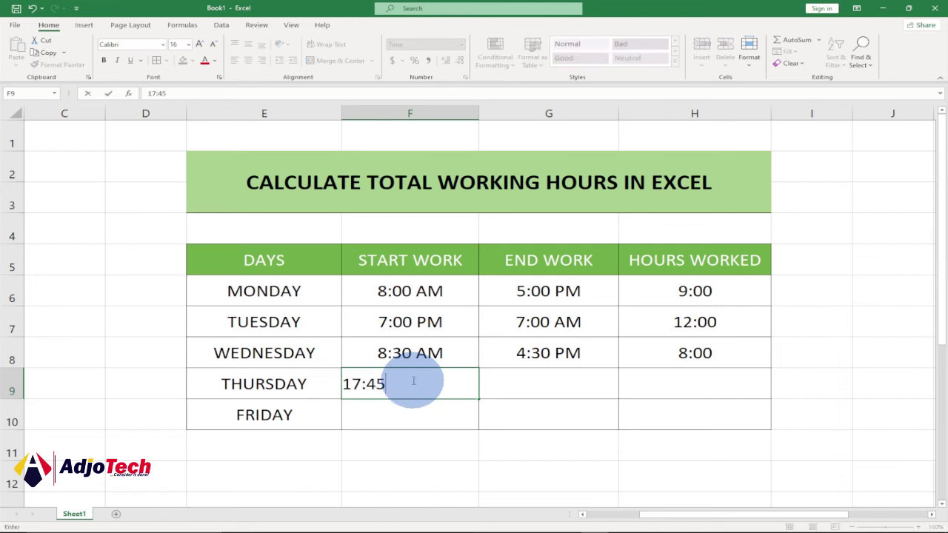
key(ctrl+Return)
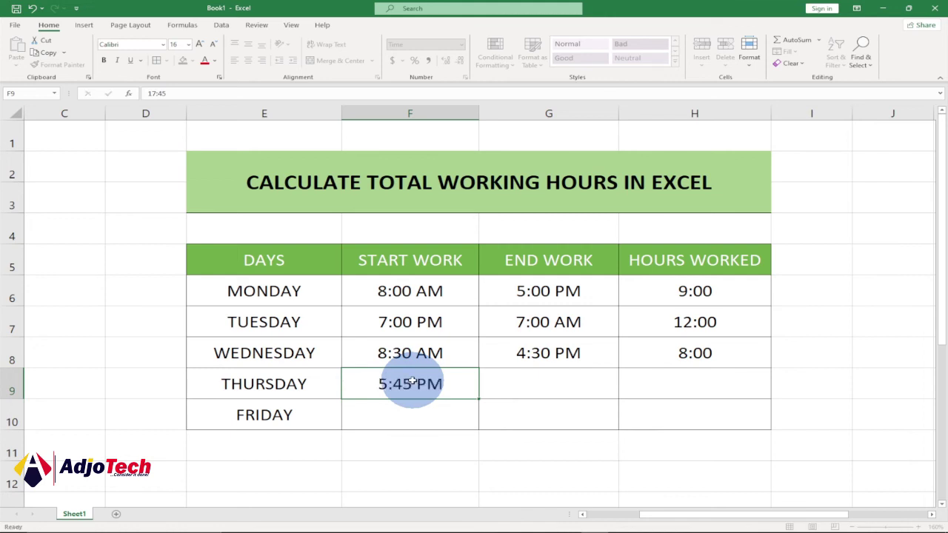
key(Return)
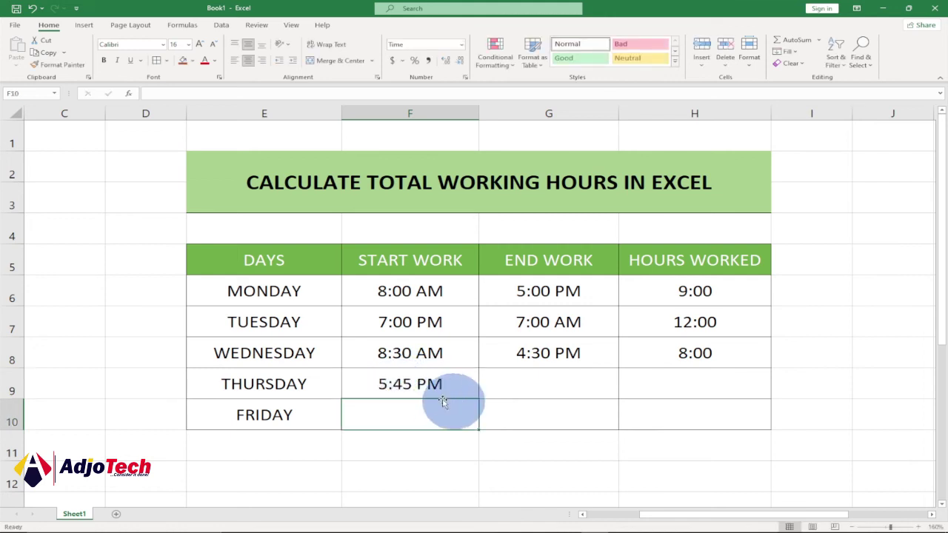
Step: Enter 8:00 as Thursday's end time in G9 and fill the hours formula from H8 down to H9
click(533, 380)
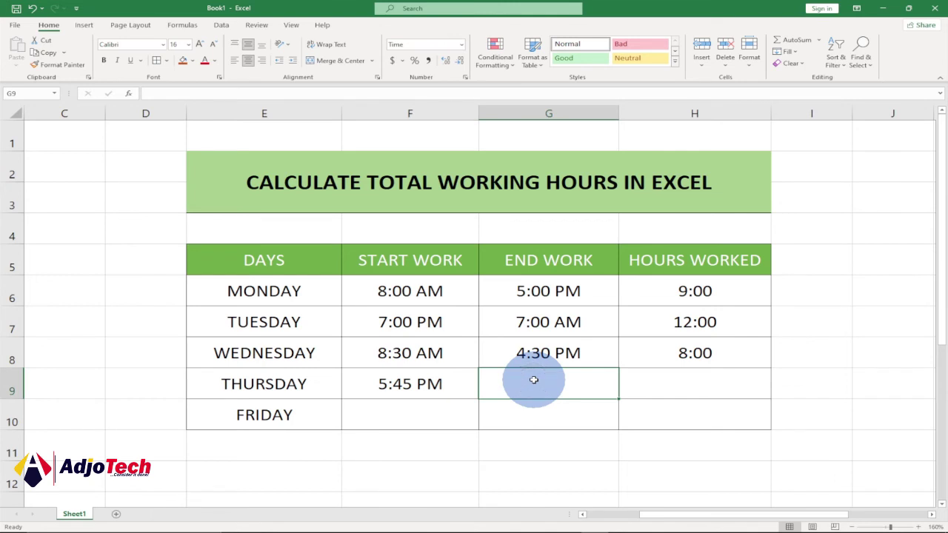
text(8)
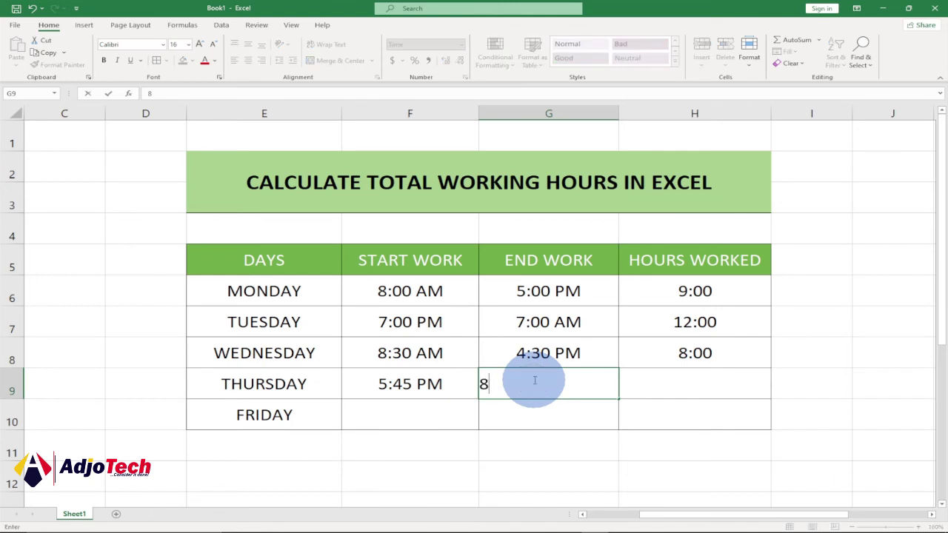
text(:00)
key(ctrl+Return)
click(696, 353)
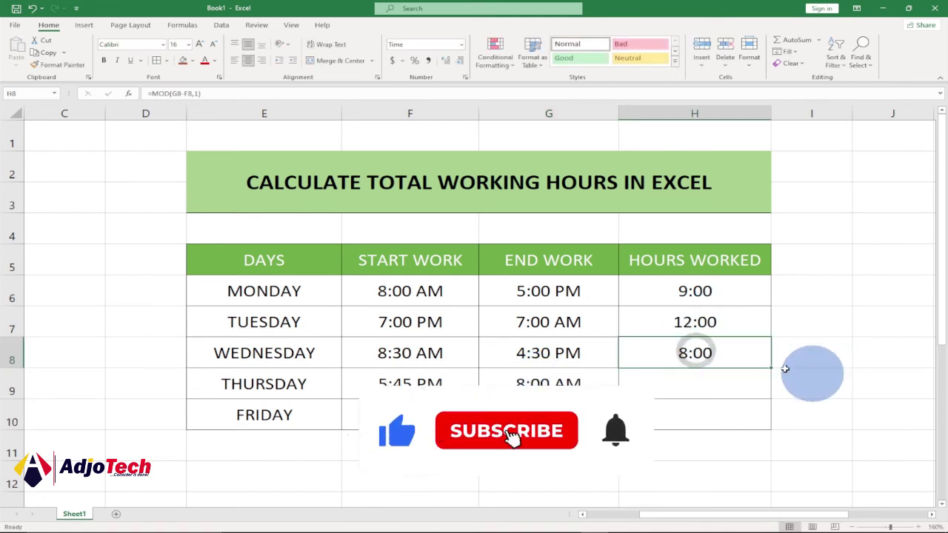
drag(769, 369, 758, 401)
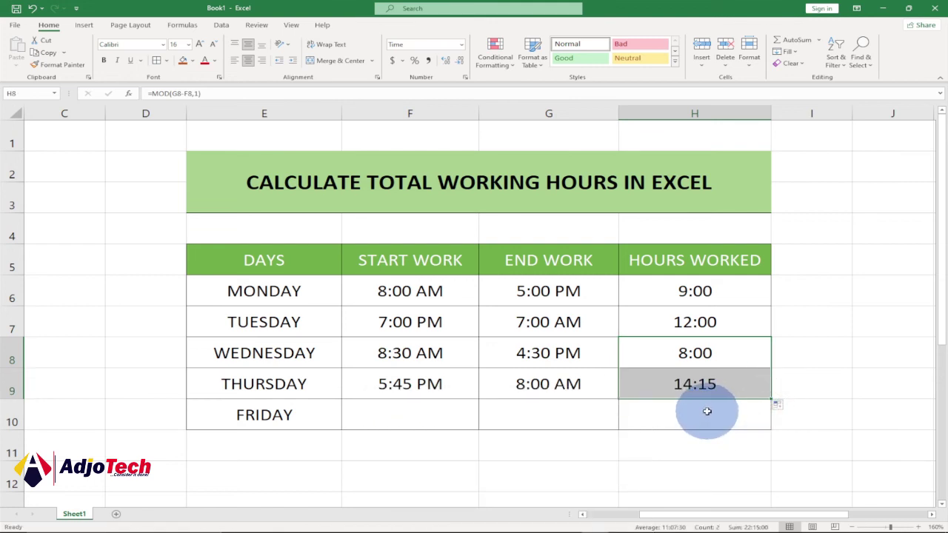
Step: Enter 9:00 as Friday's start time in F10
click(419, 419)
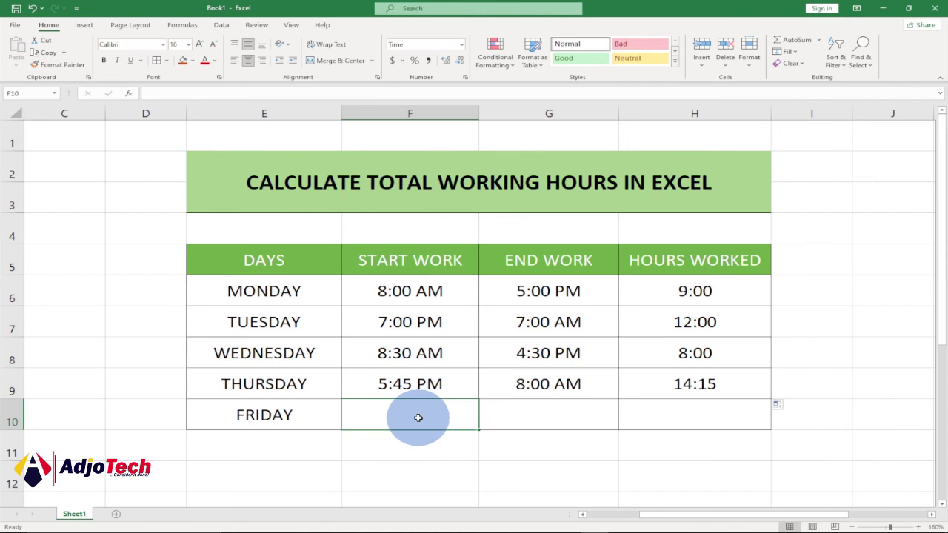
text(9)
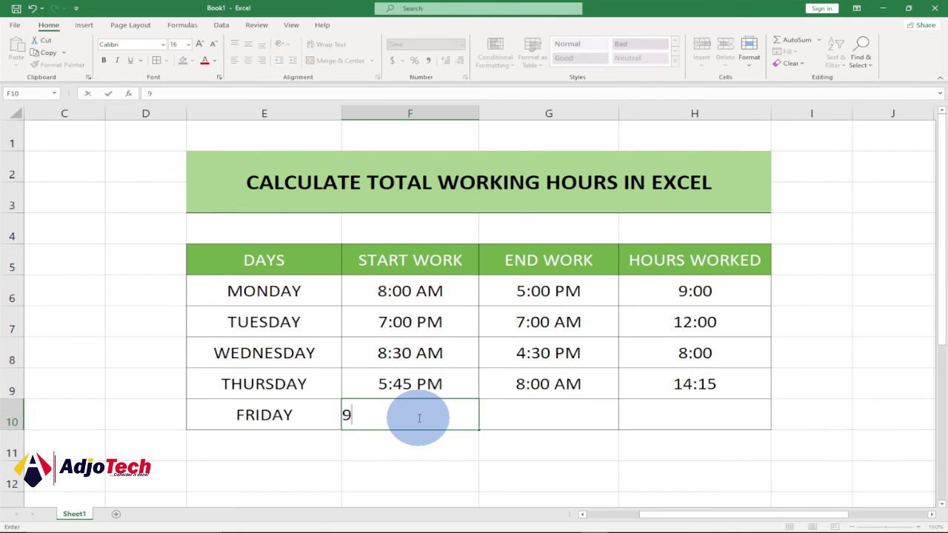
text(:00)
key(Return)
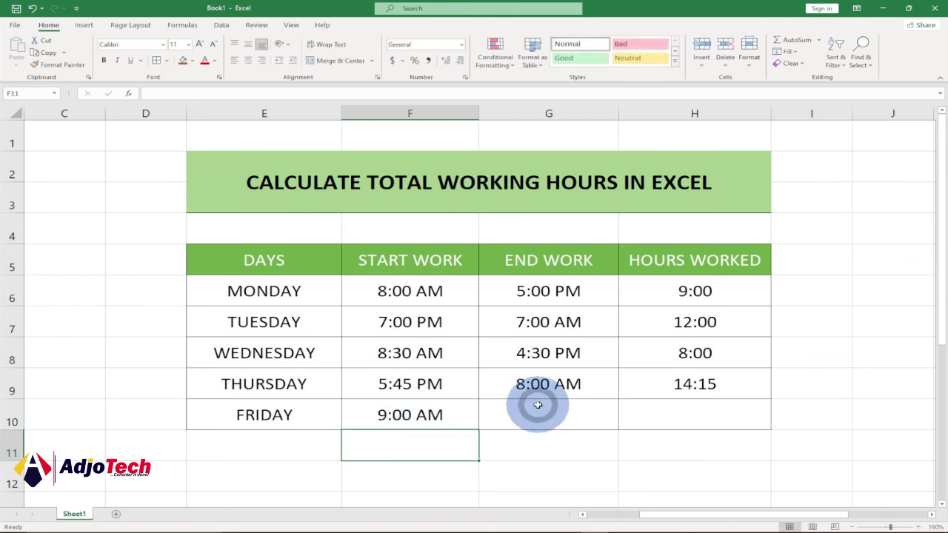
Step: Enter 16:55 as Friday's end time in G10 and select Friday's HOURS WORKED cell, H10
click(537, 405)
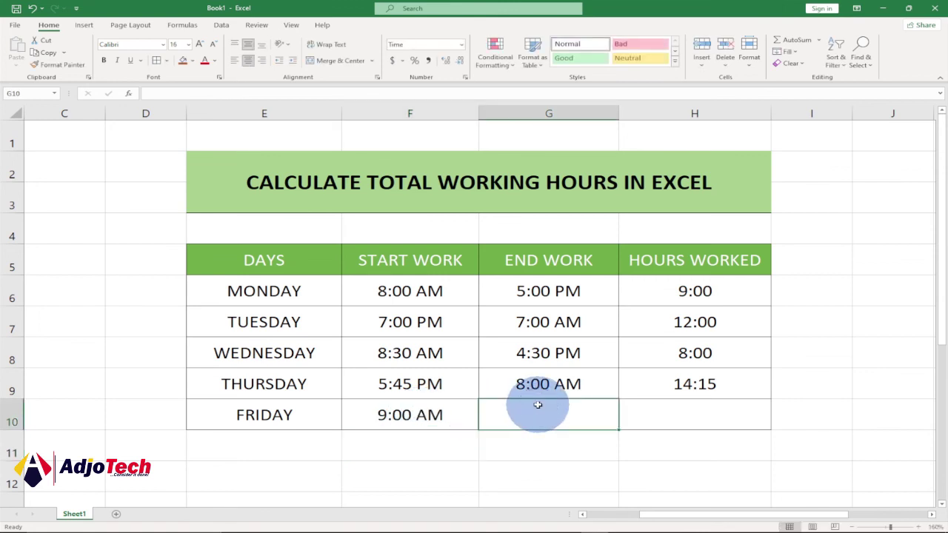
text(16)
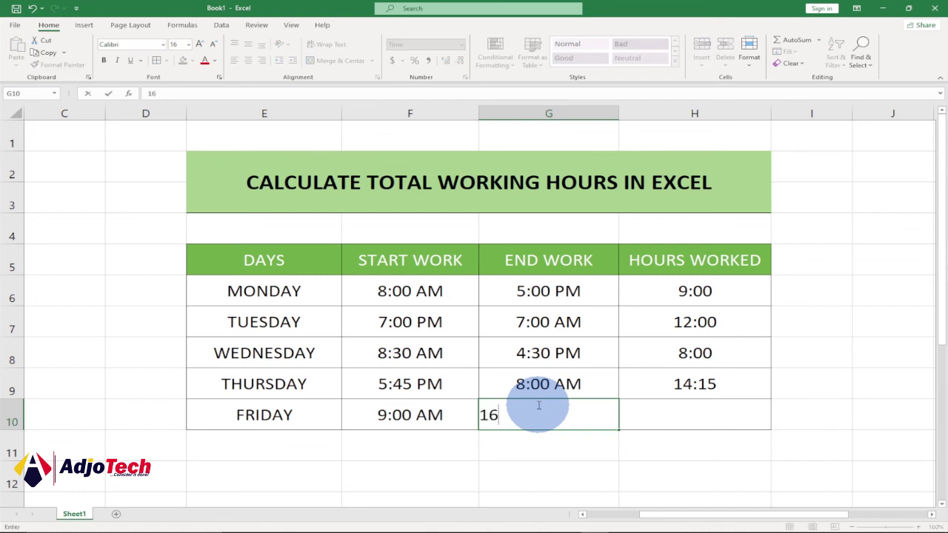
text(:55)
key(Return)
click(666, 416)
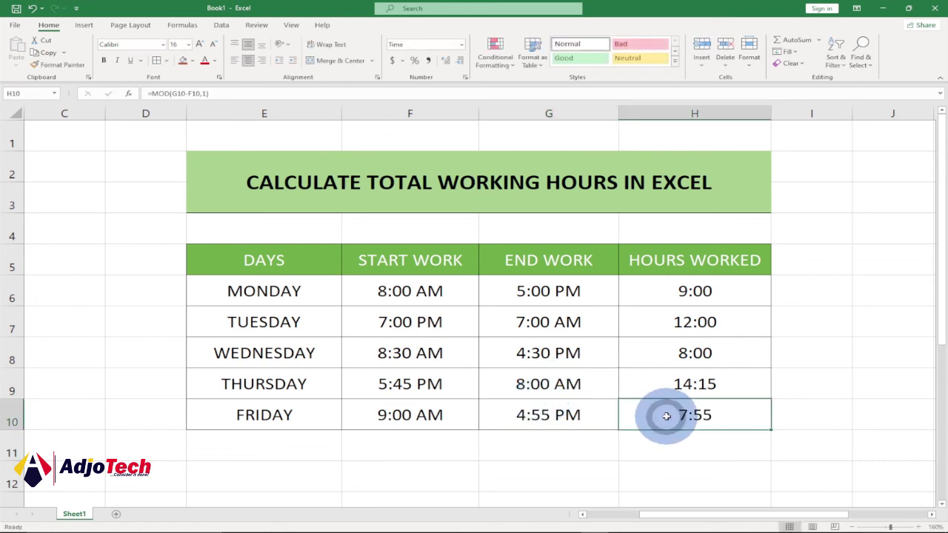